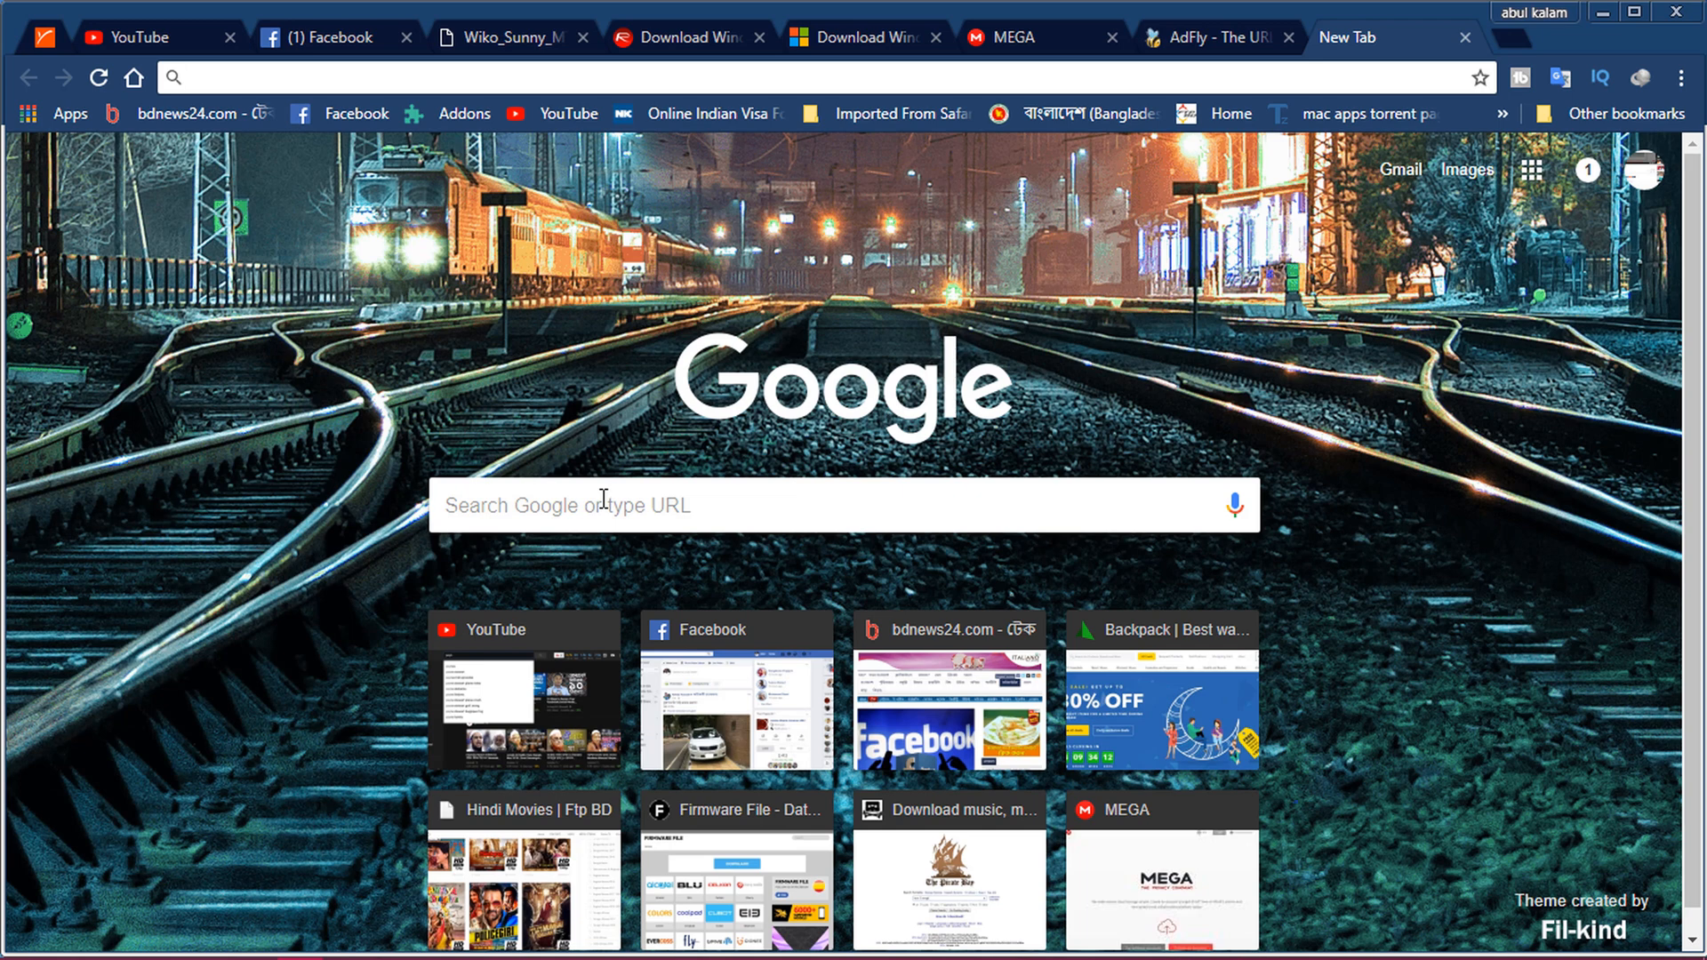
pyautogui.click(527, 509)
pyautogui.rightClick(524, 510)
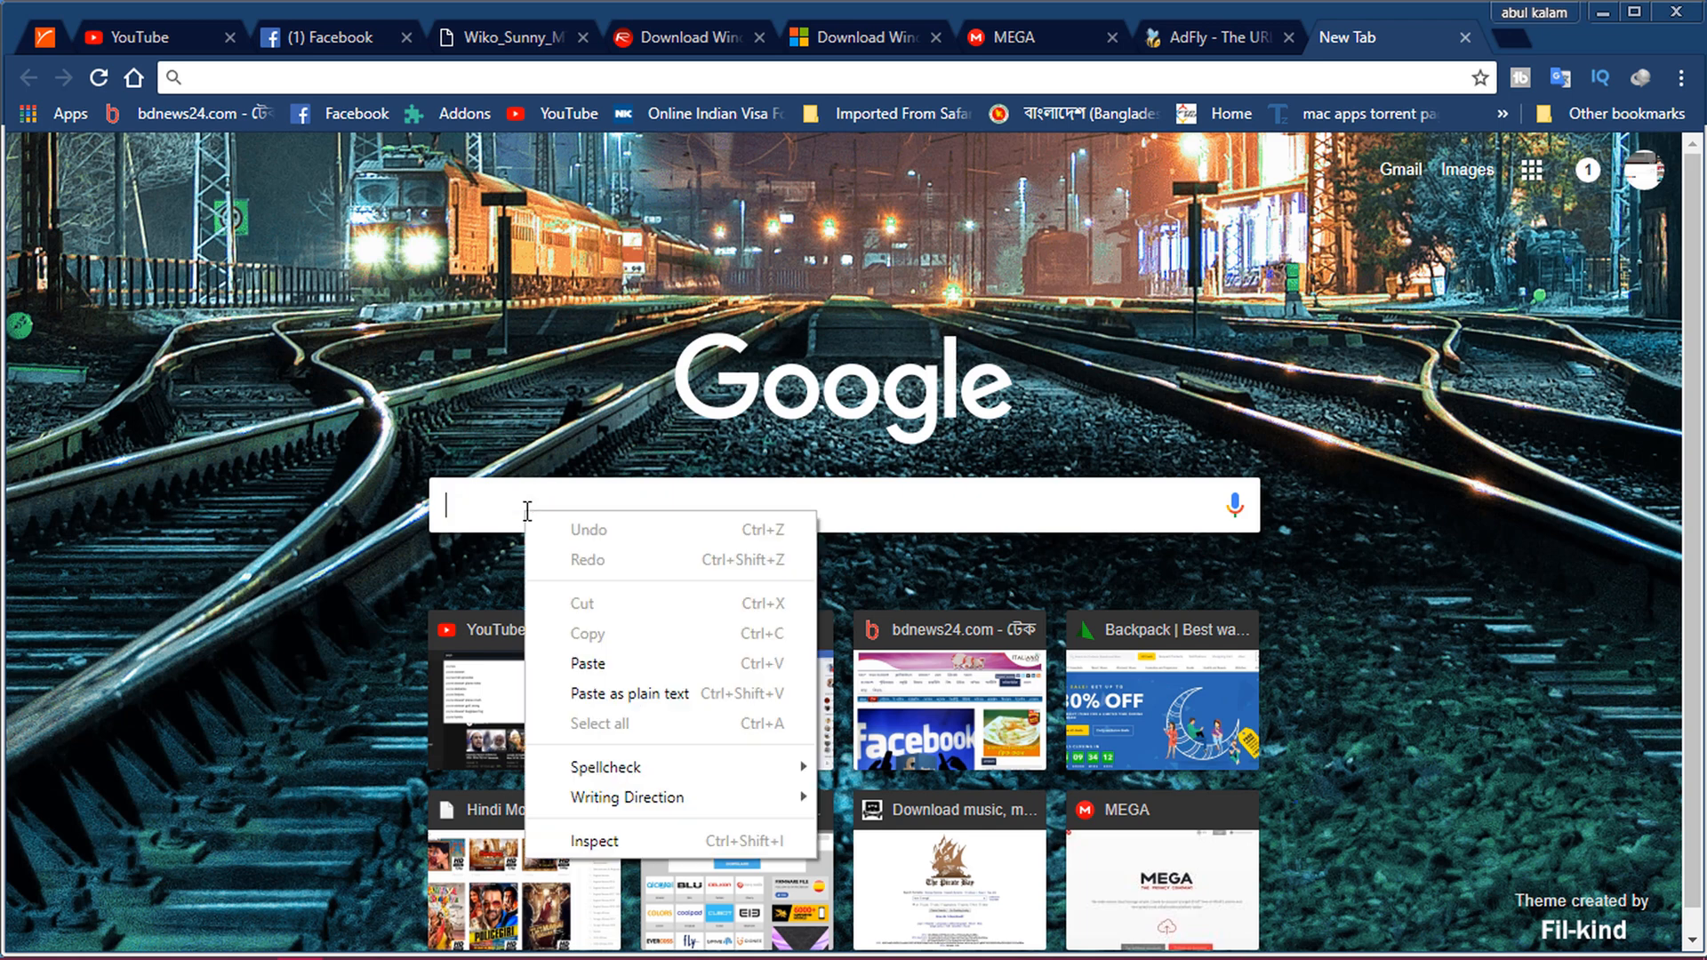
pyautogui.click(609, 665)
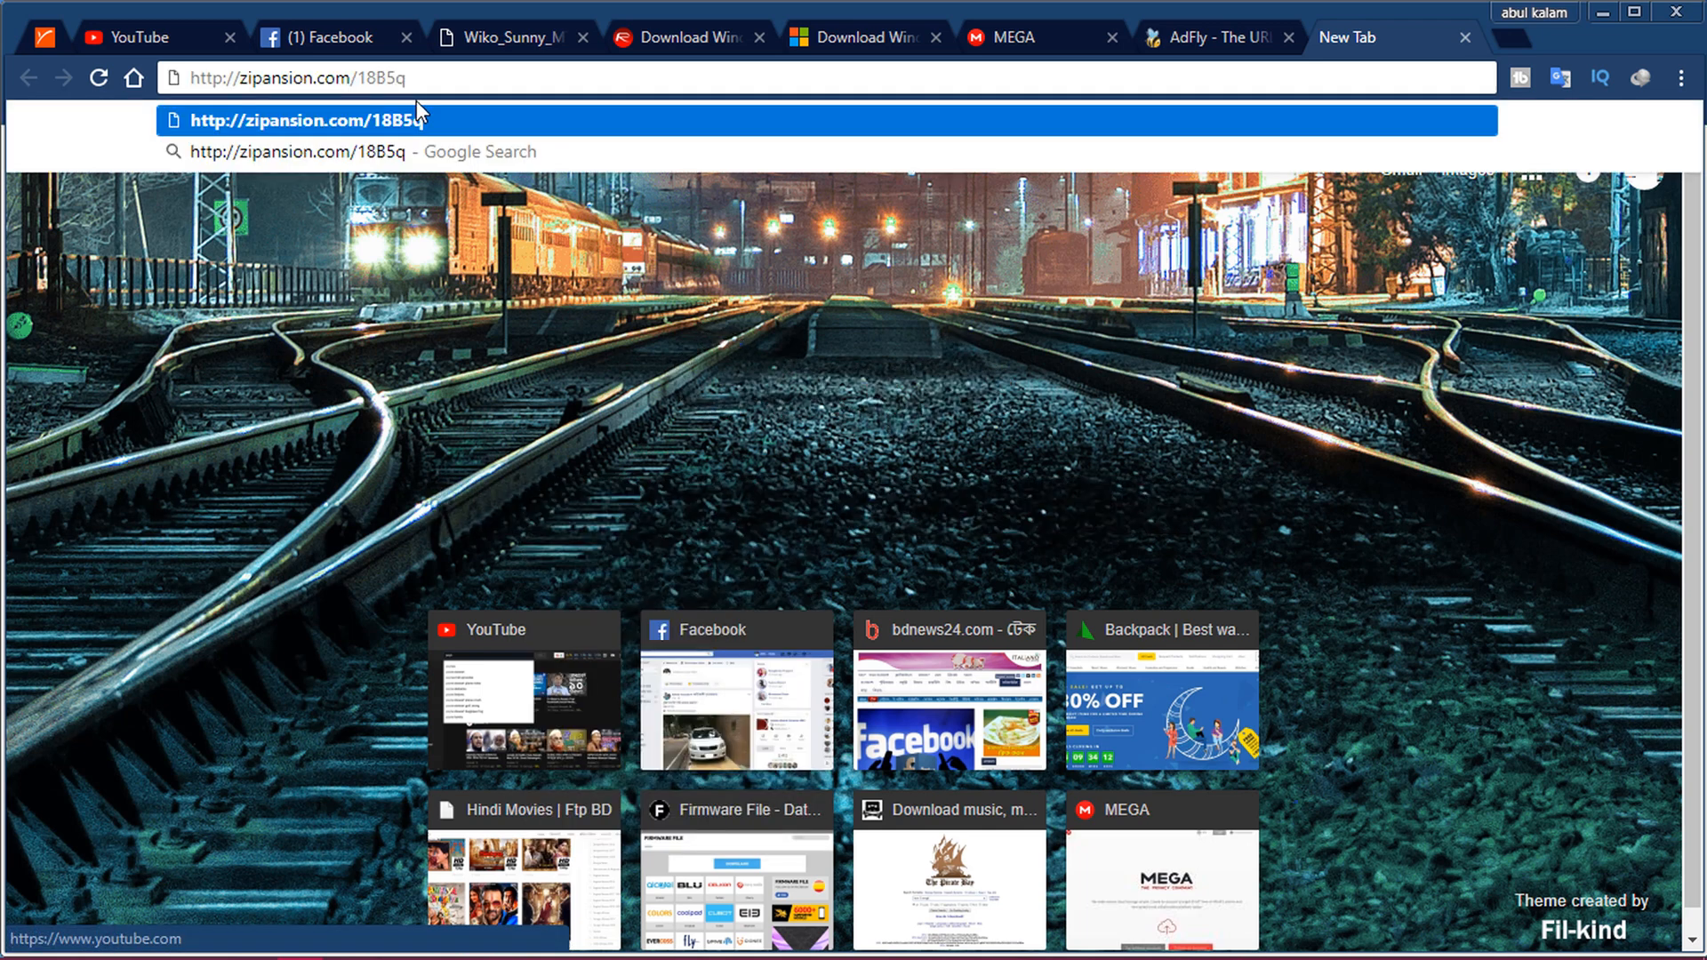
pyautogui.press('Return')
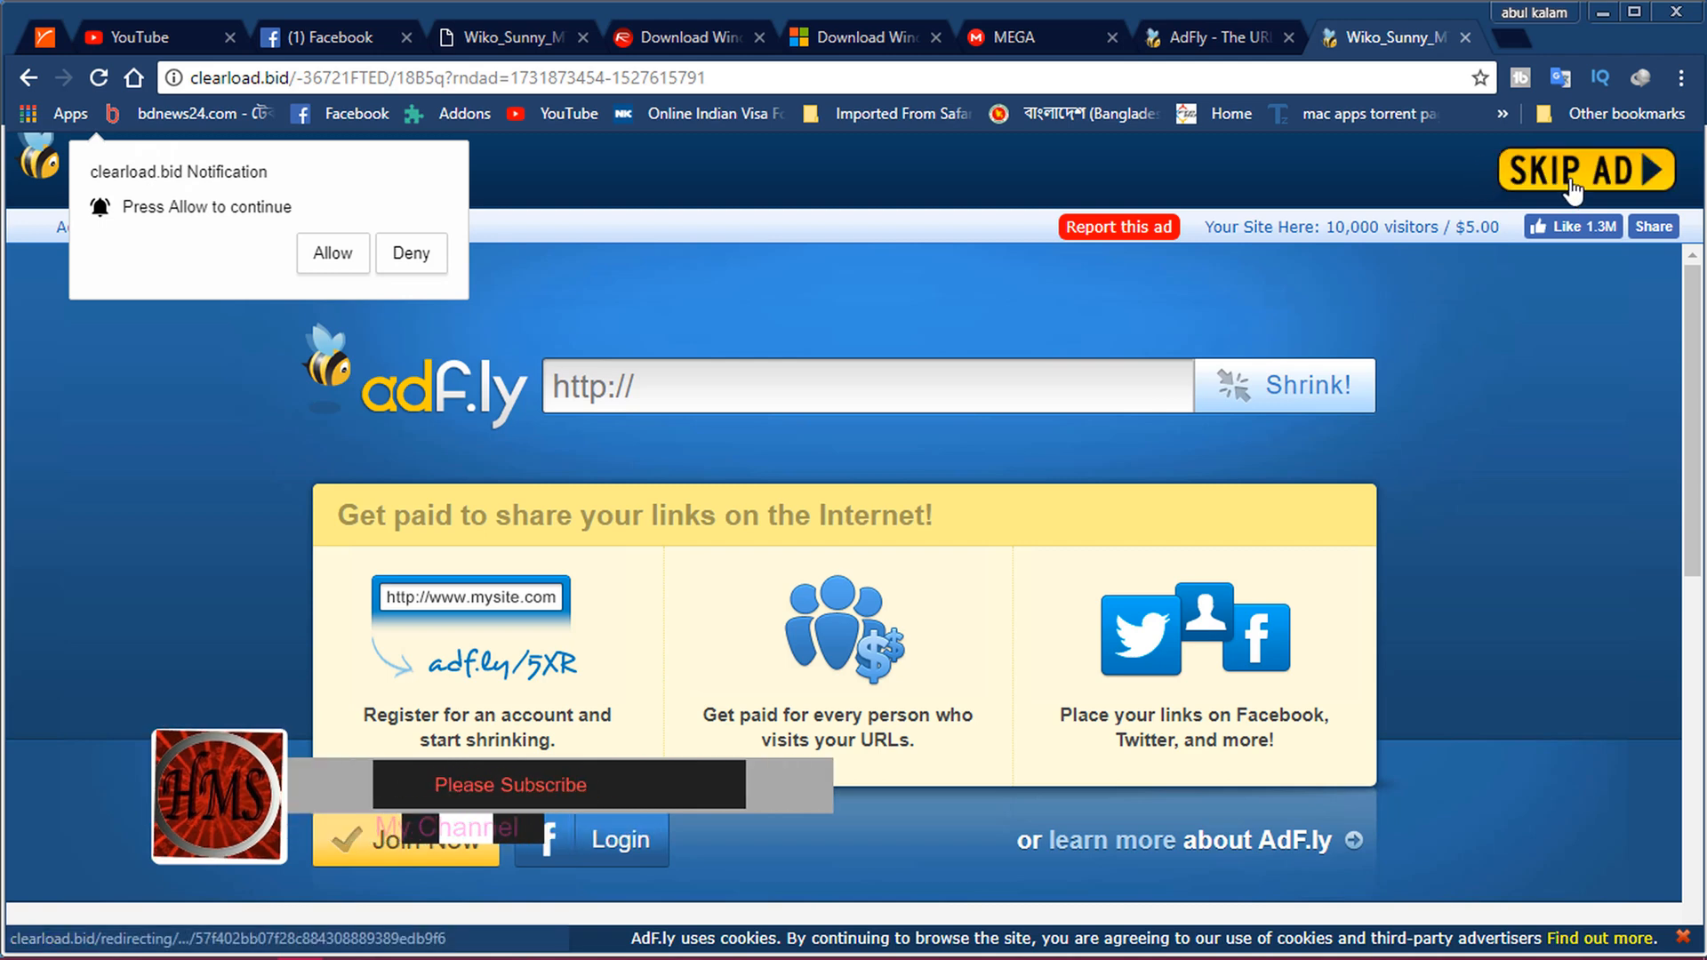
pyautogui.click(1571, 189)
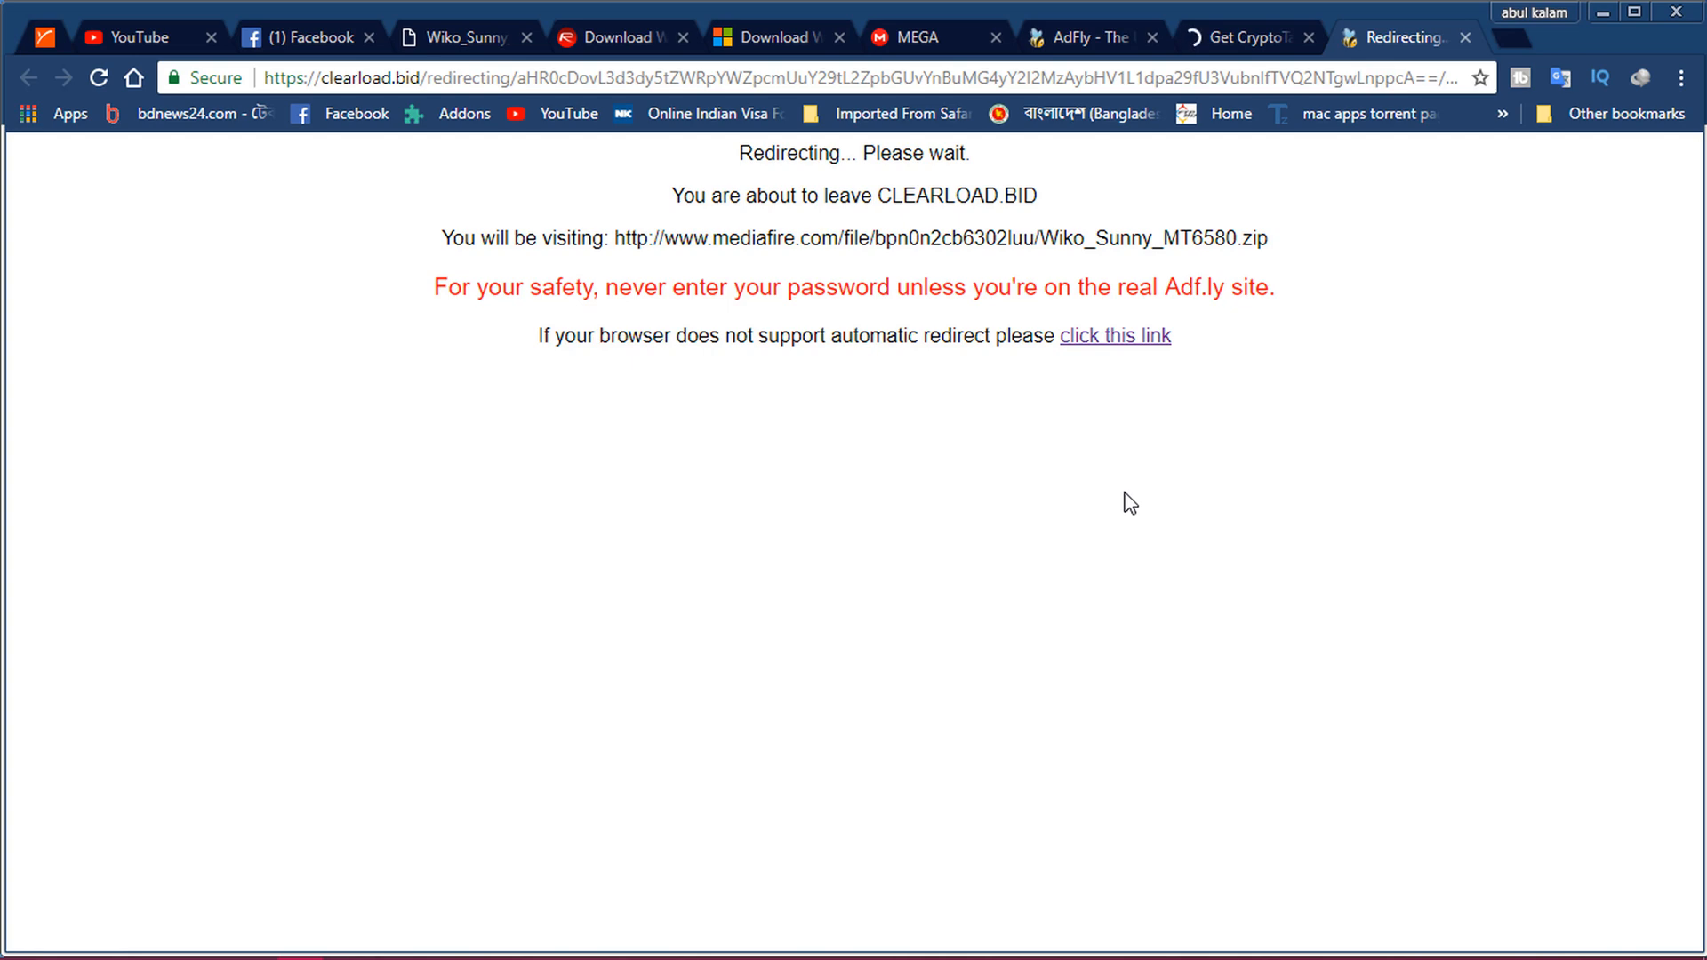
# Close the CryptoTab pop-up page and request the Wiko_Sunny_MT6580.zip download from MediaFire.
pyautogui.click(1258, 34)
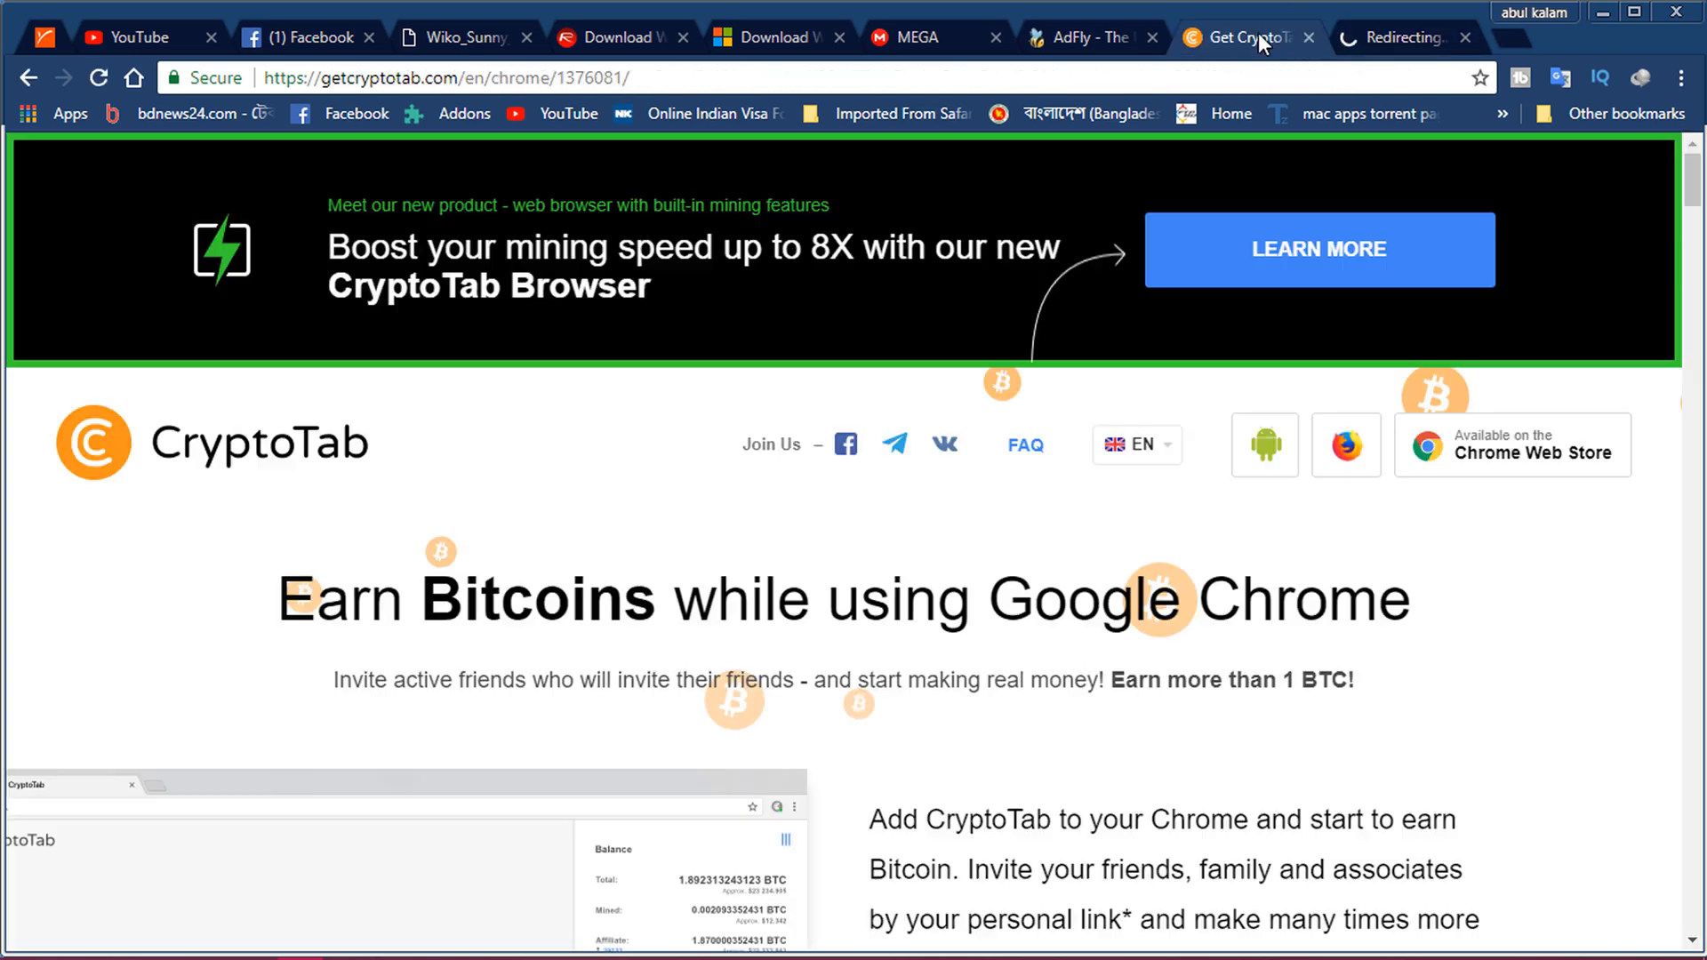
pyautogui.click(1307, 38)
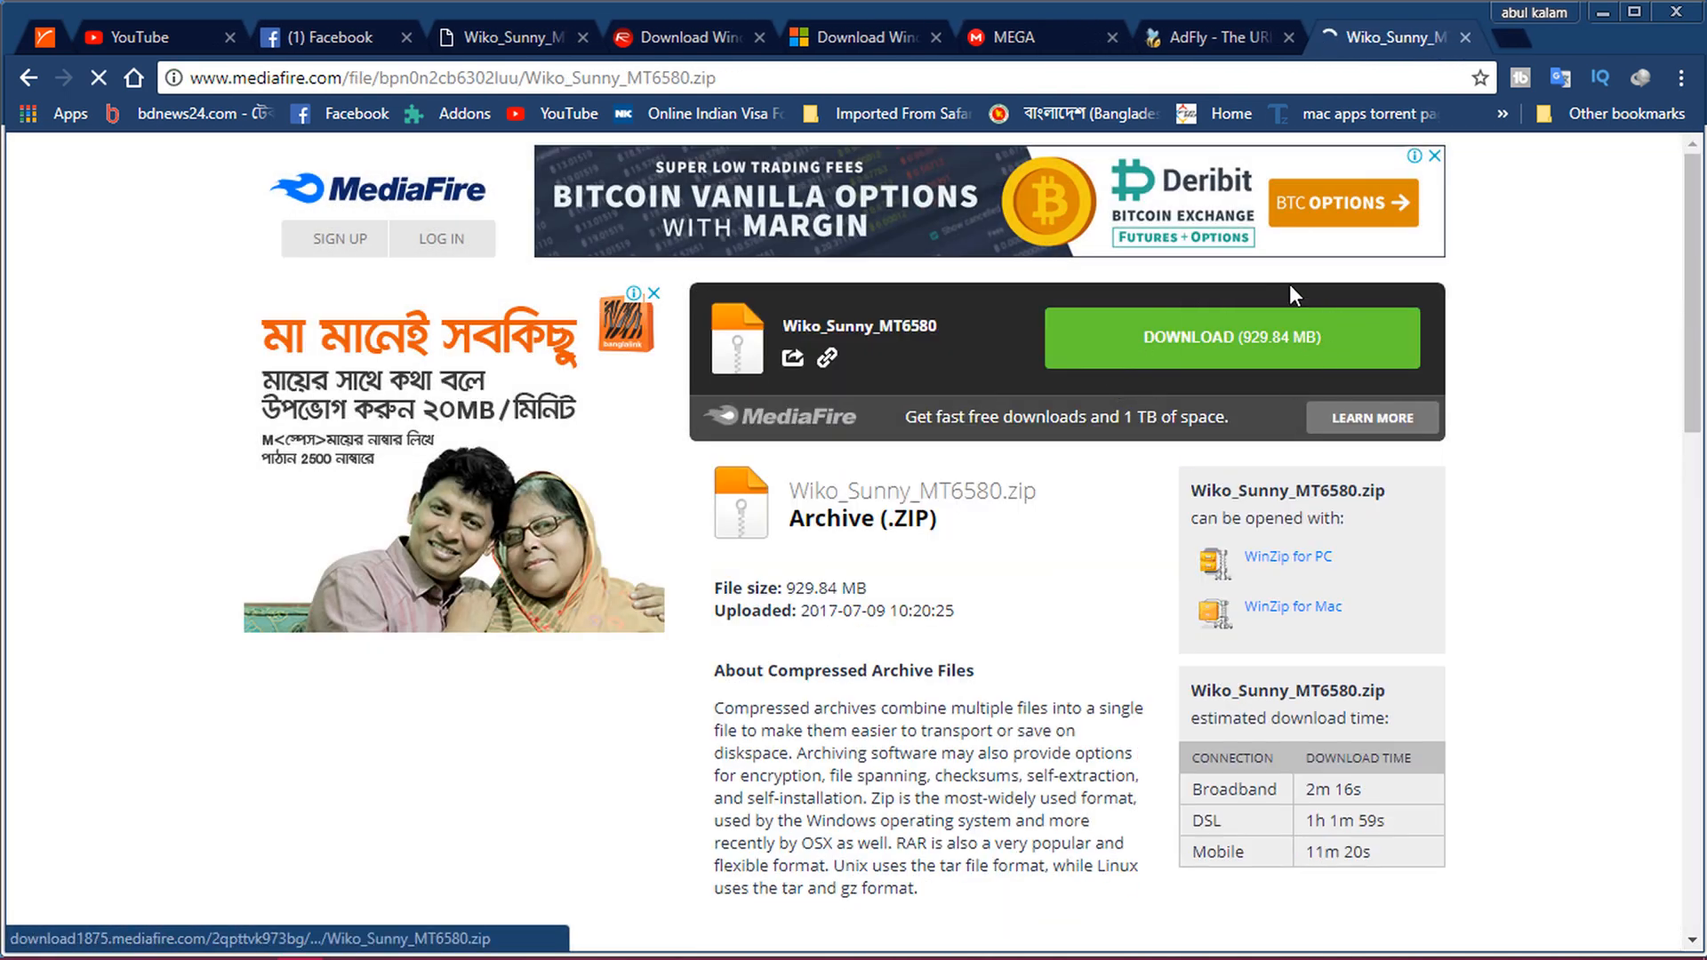
pyautogui.click(1239, 353)
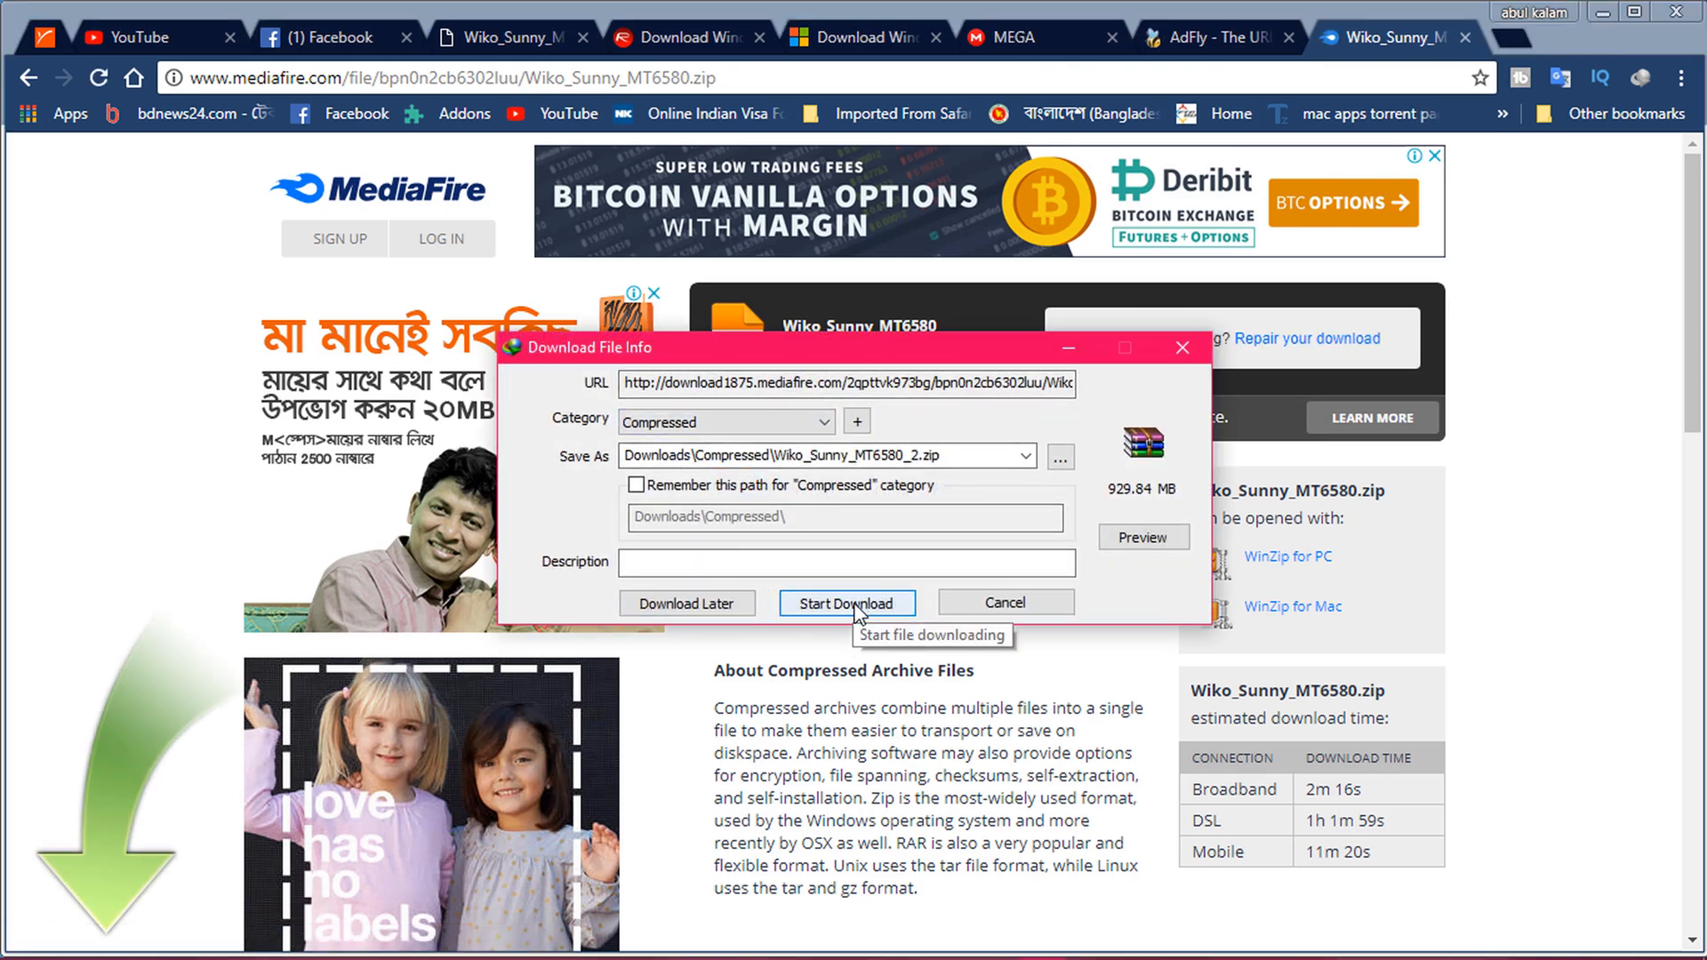
# Switch to File Explorer's Compressed downloads folder and view the extraction options for the Wiko_Sunny_MT6580 archive.
pyautogui.moveTo(949, 958)
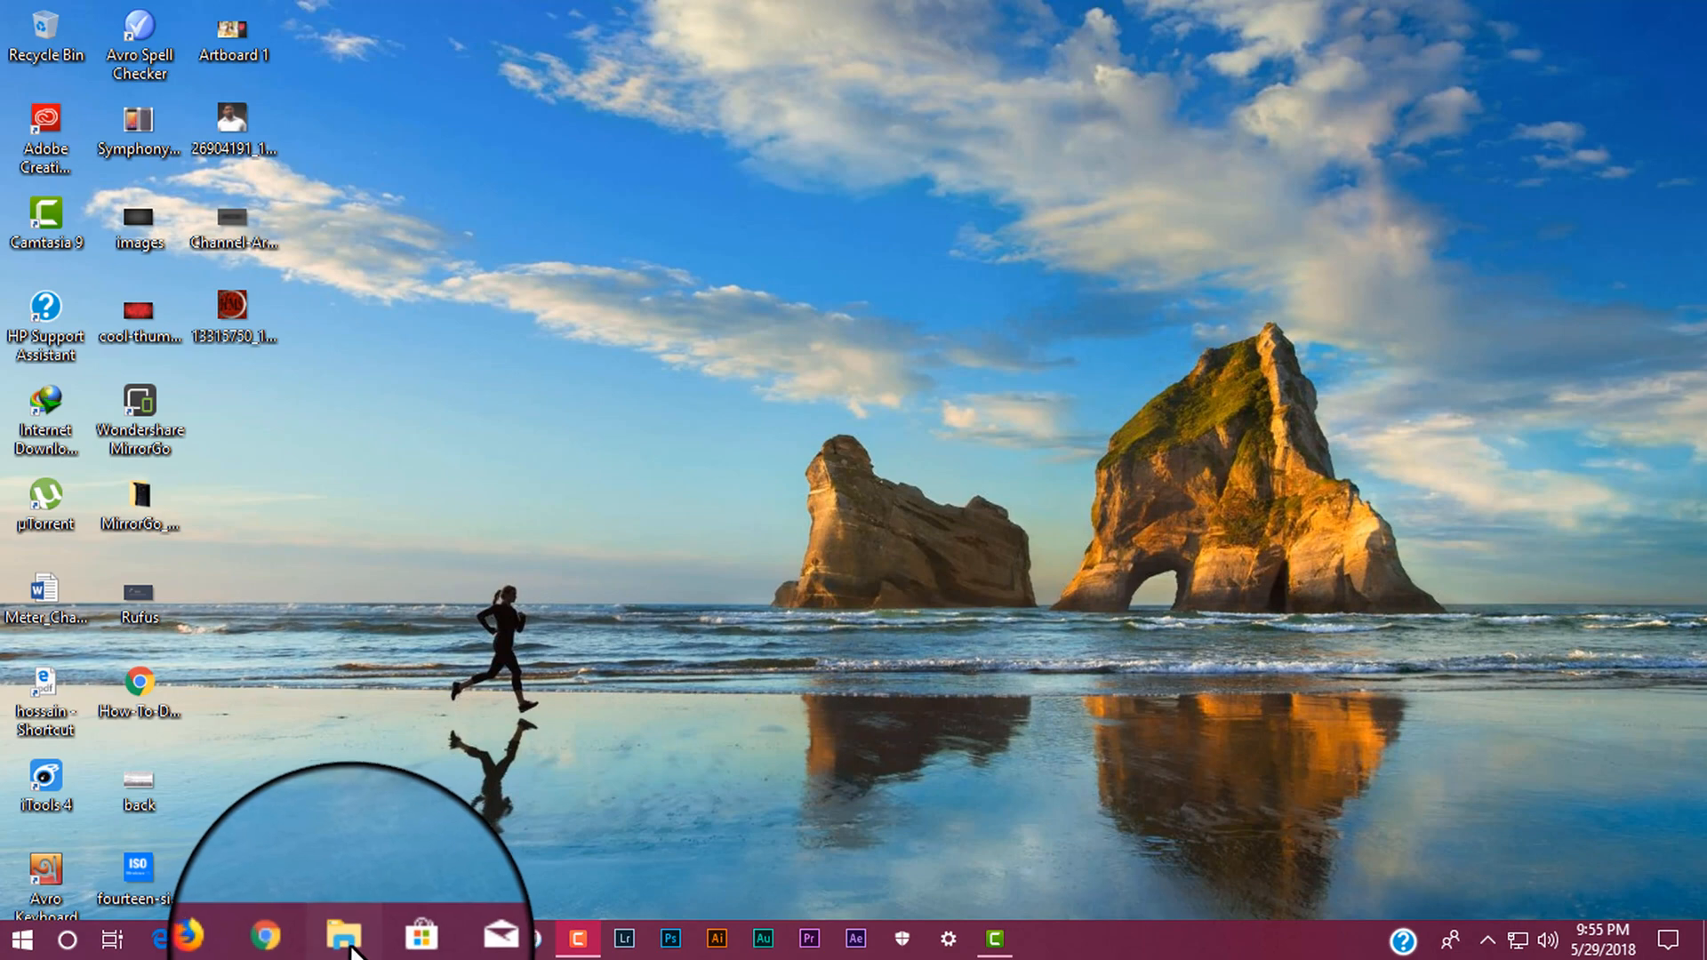
pyautogui.click(351, 937)
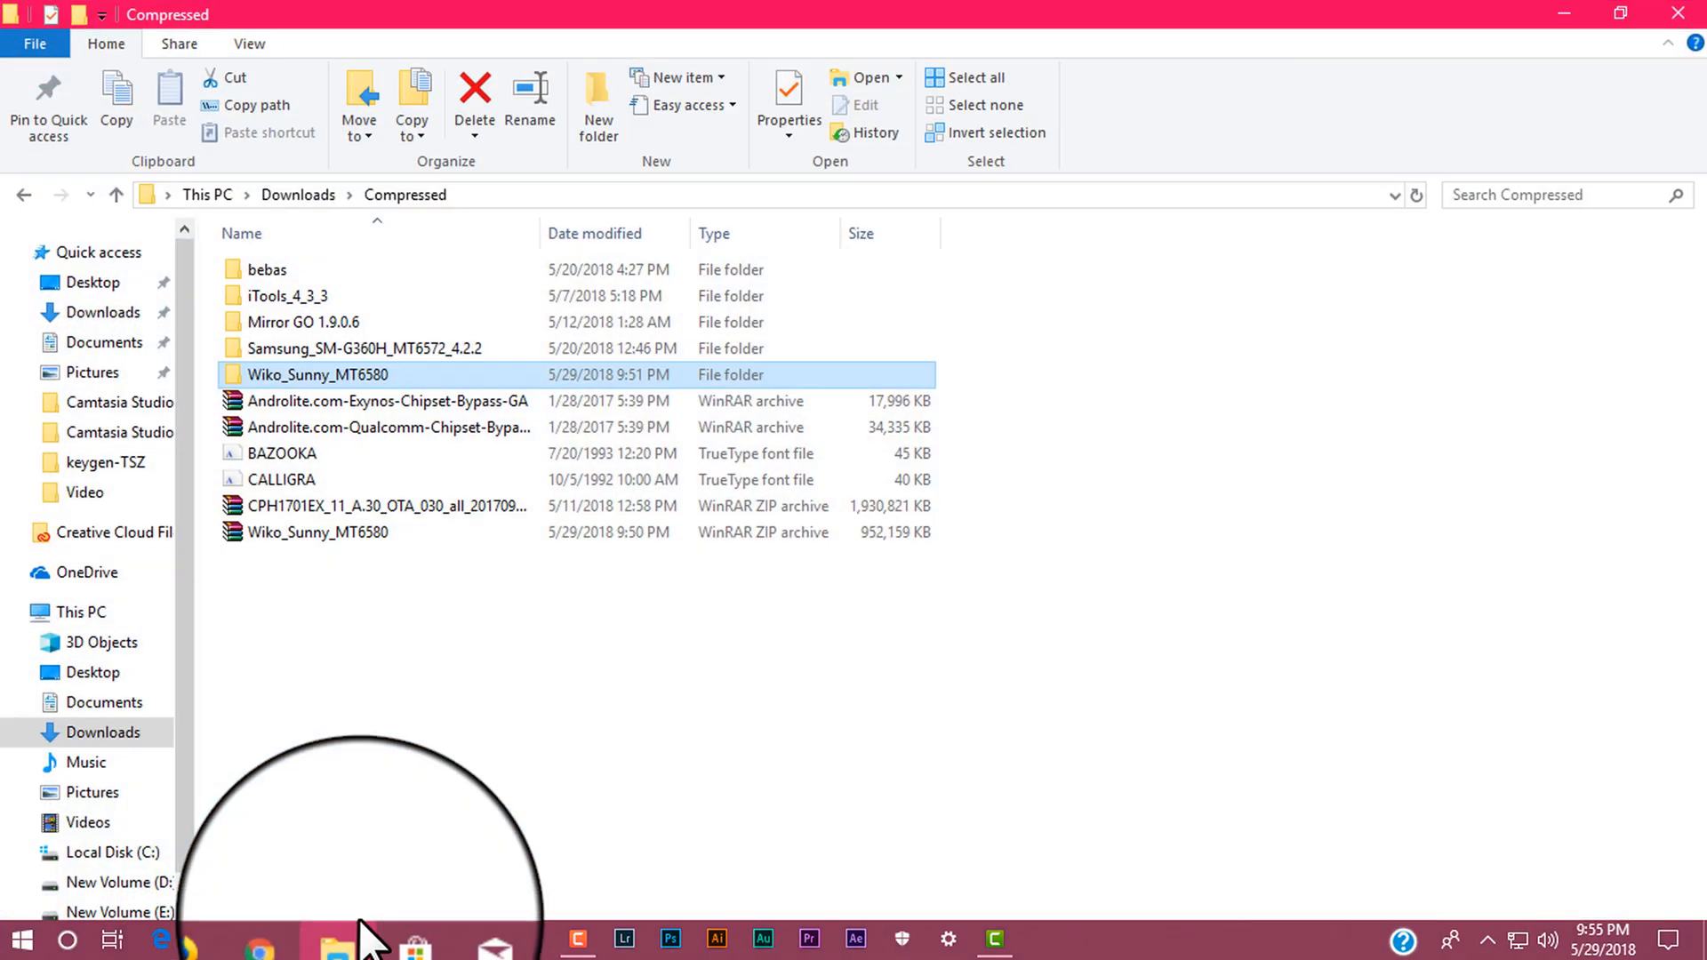
pyautogui.rightClick(319, 534)
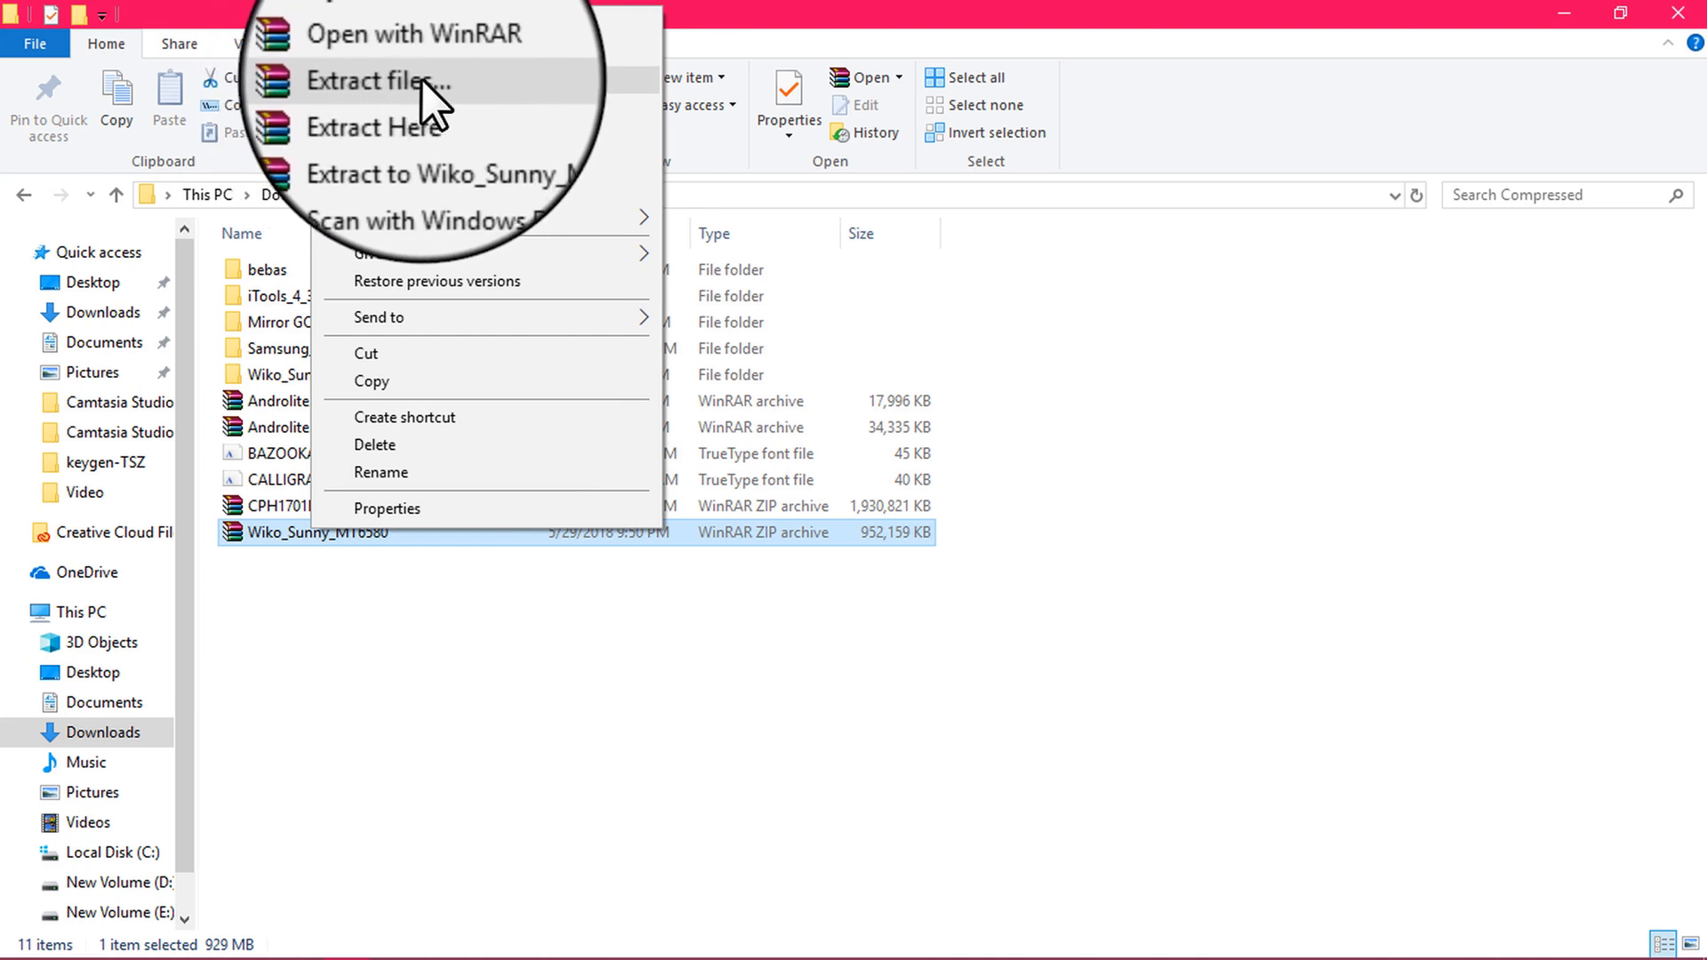
pyautogui.click(535, 700)
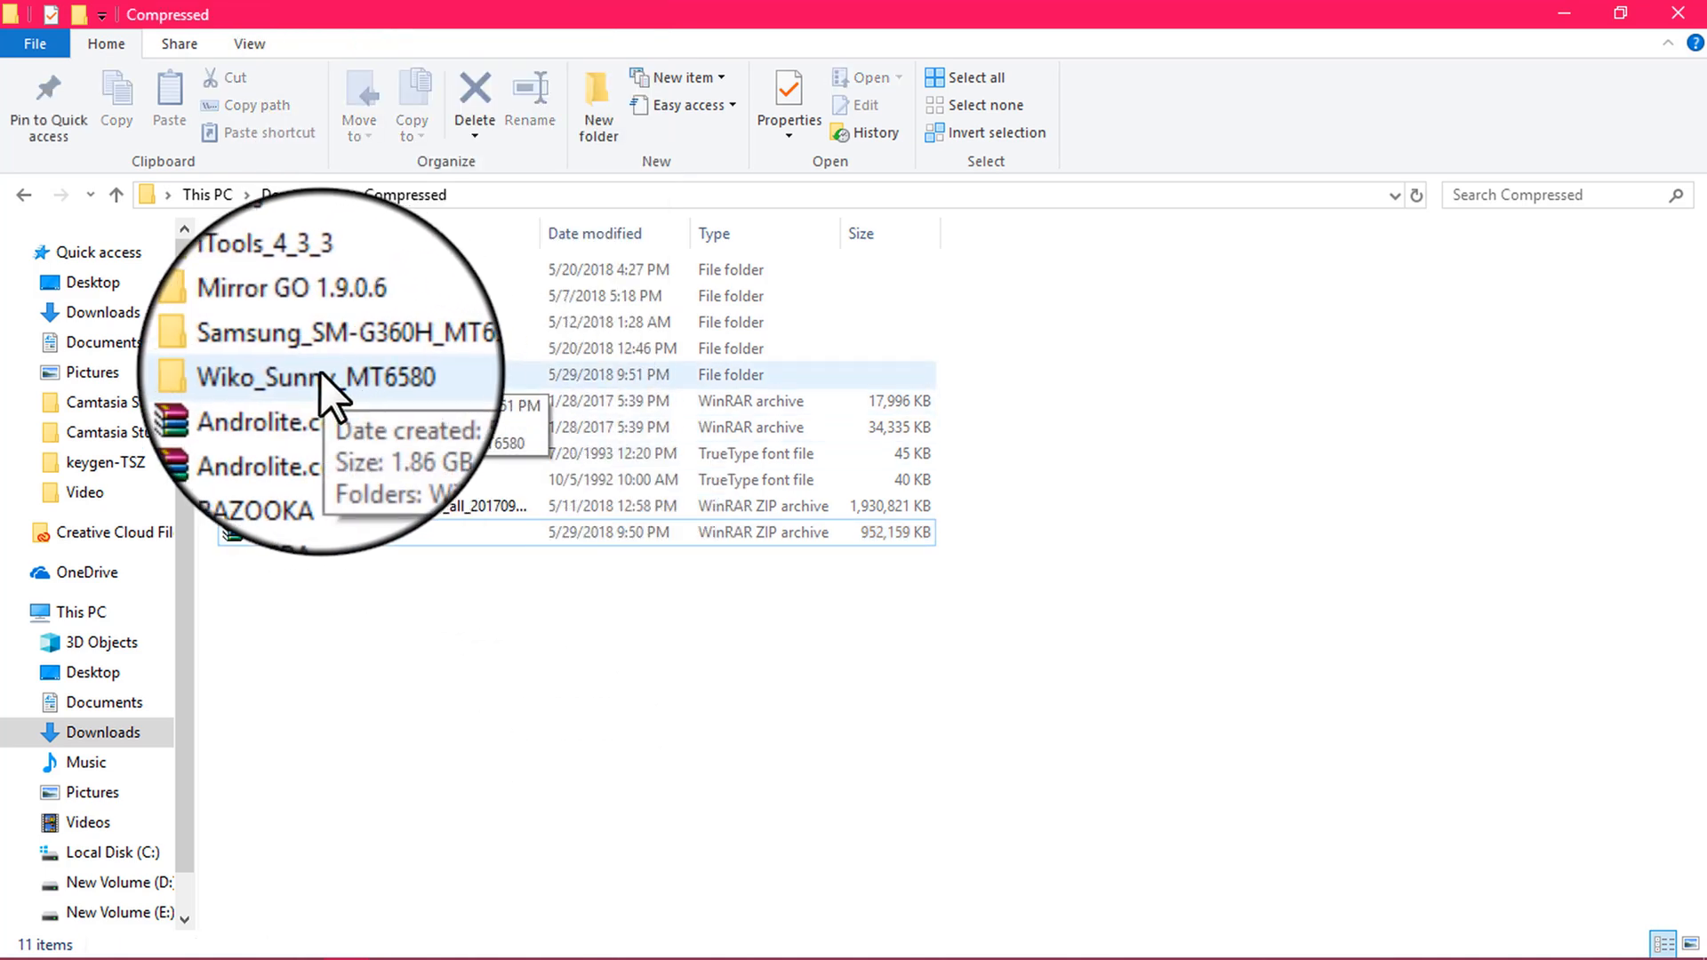
# Go through the extracted Wiko_Sunny_MT6580 folders to SP Flash Tool v5.1708 and run flash_tool as administrator.
pyautogui.doubleClick(321, 372)
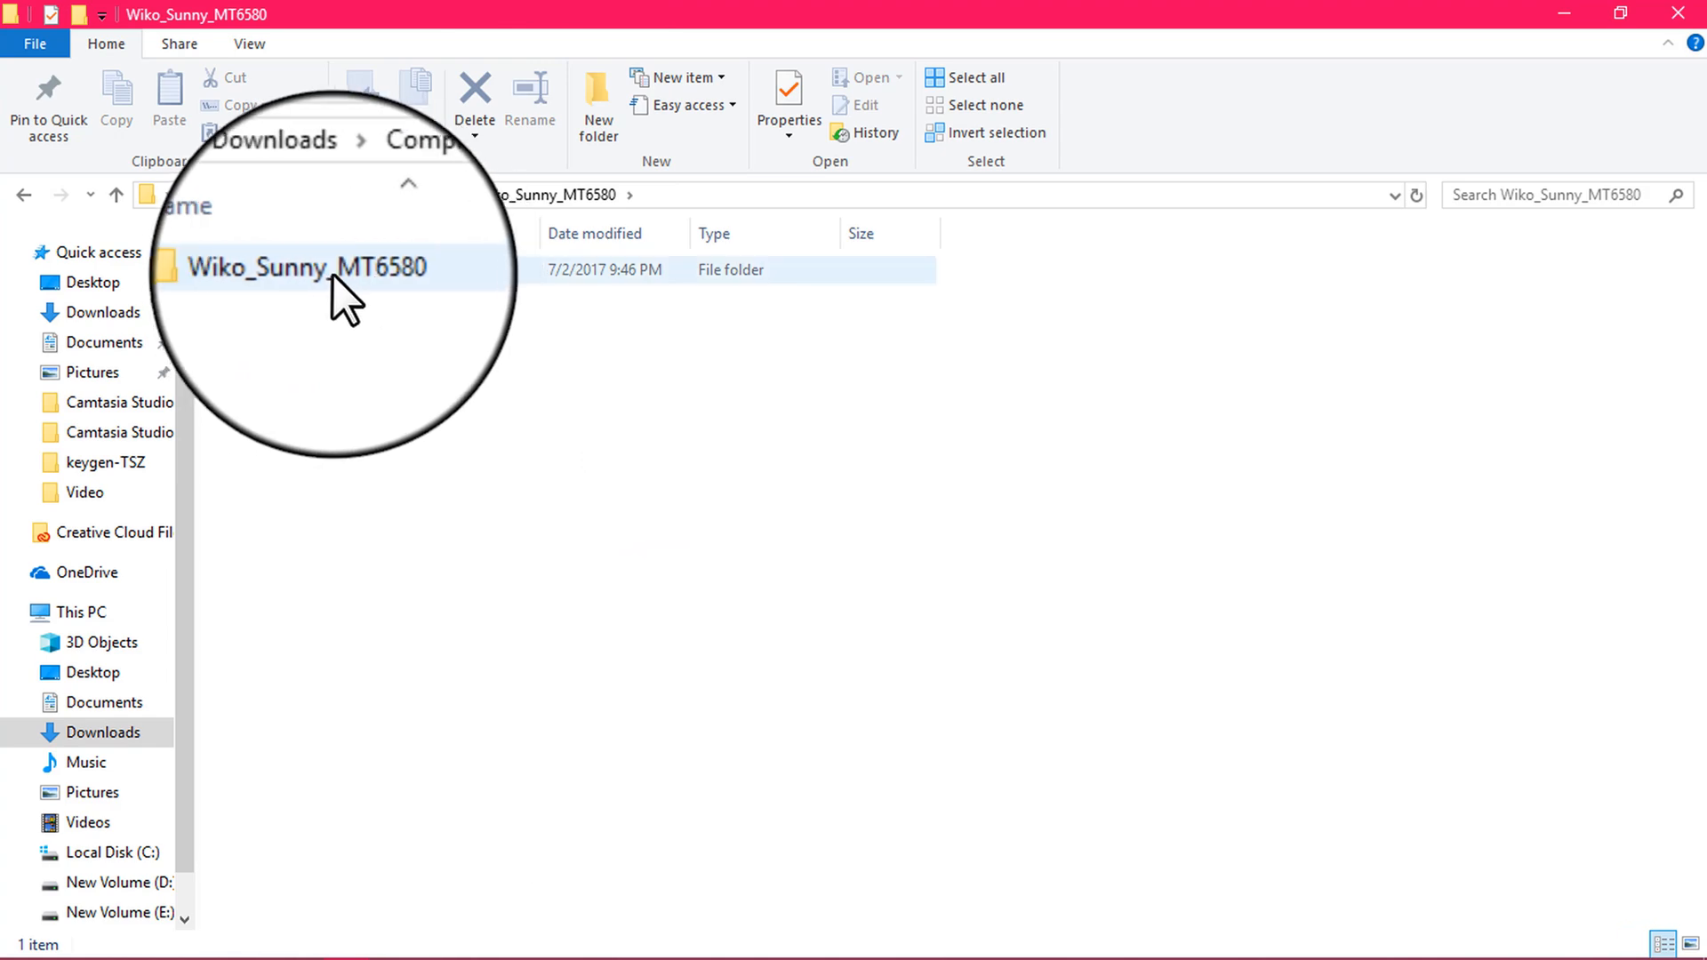
pyautogui.doubleClick(360, 348)
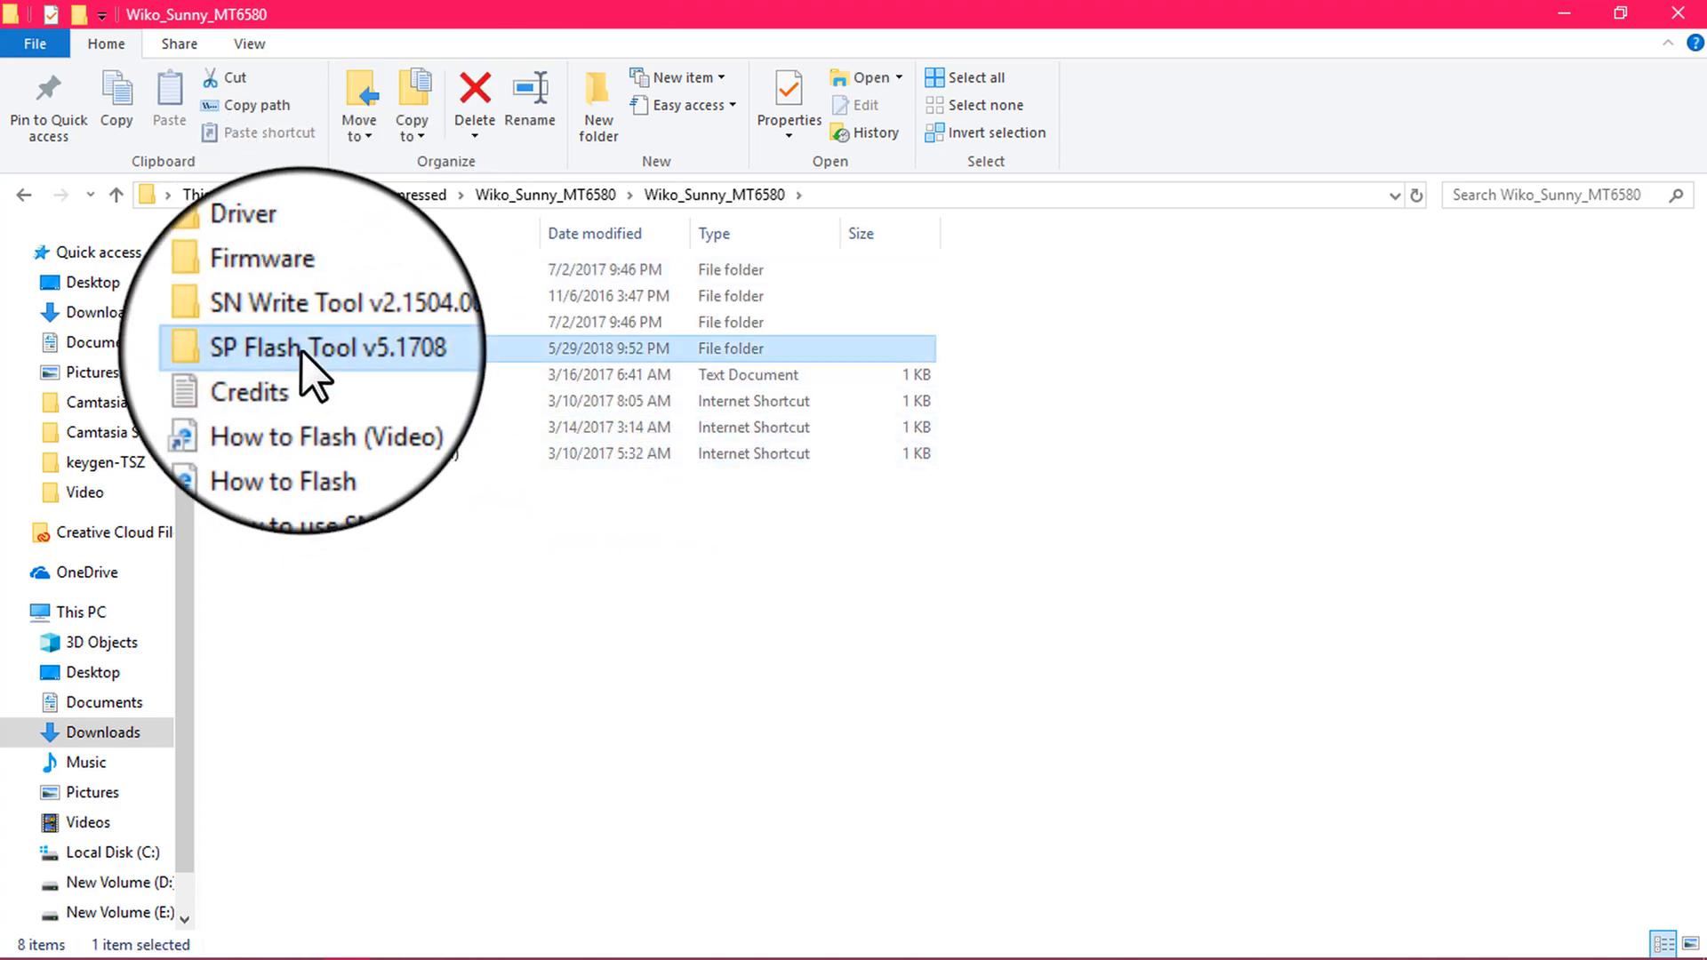
pyautogui.click(283, 610)
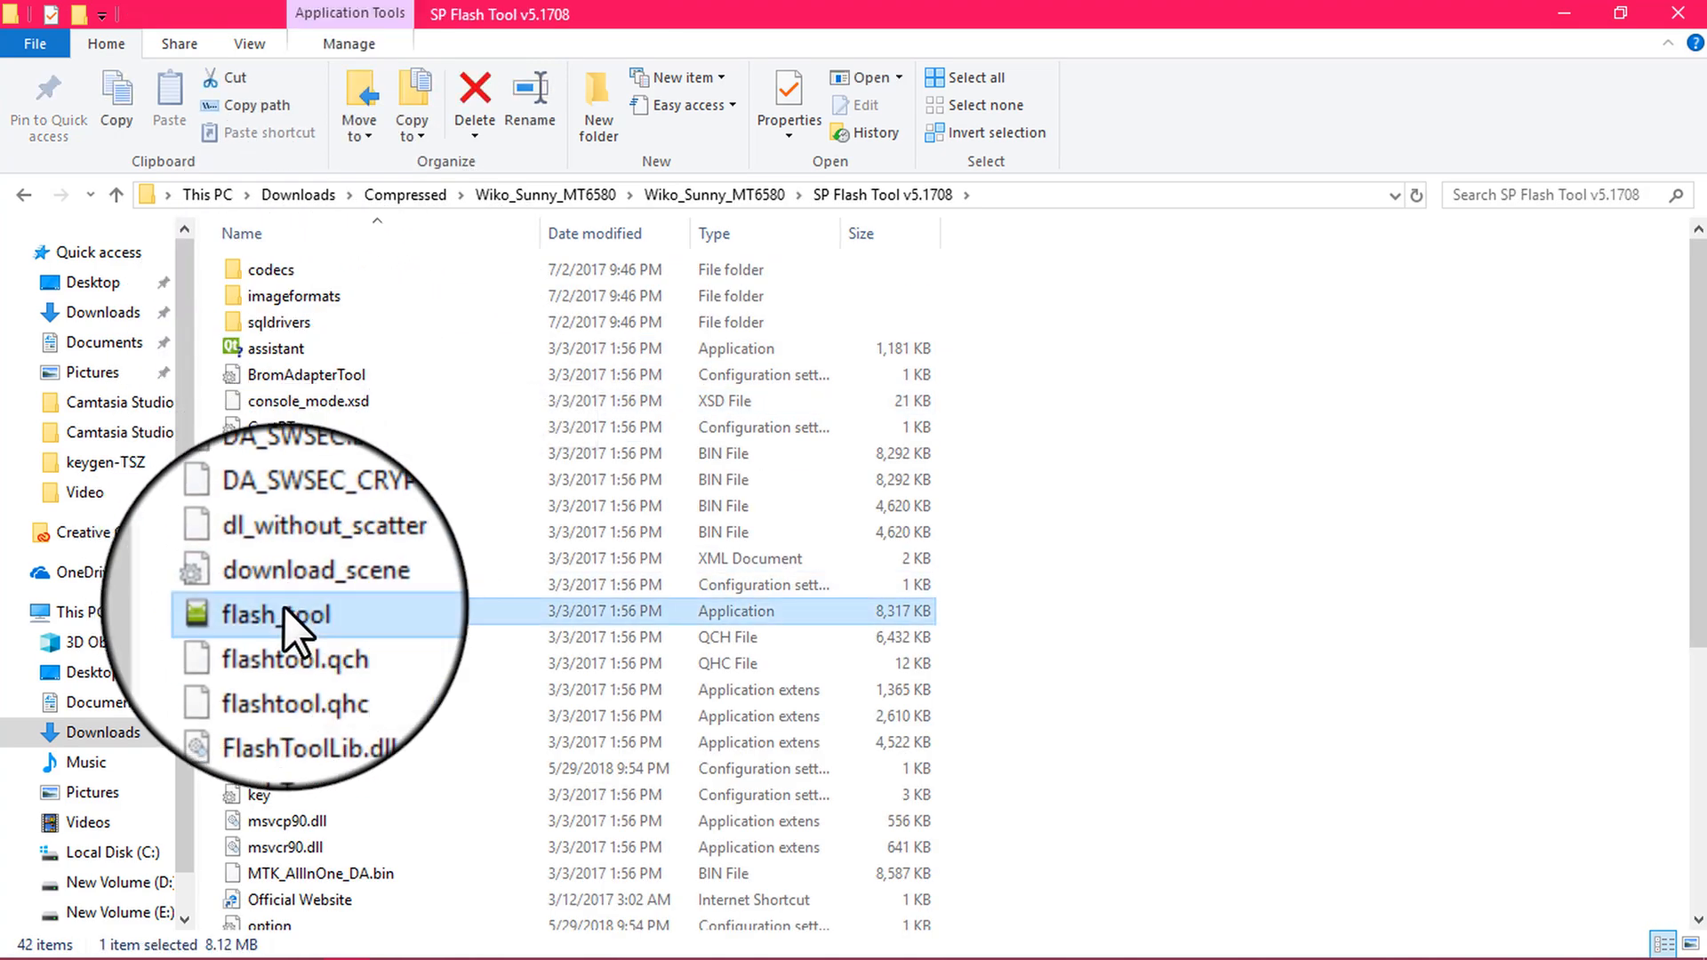
pyautogui.rightClick(285, 609)
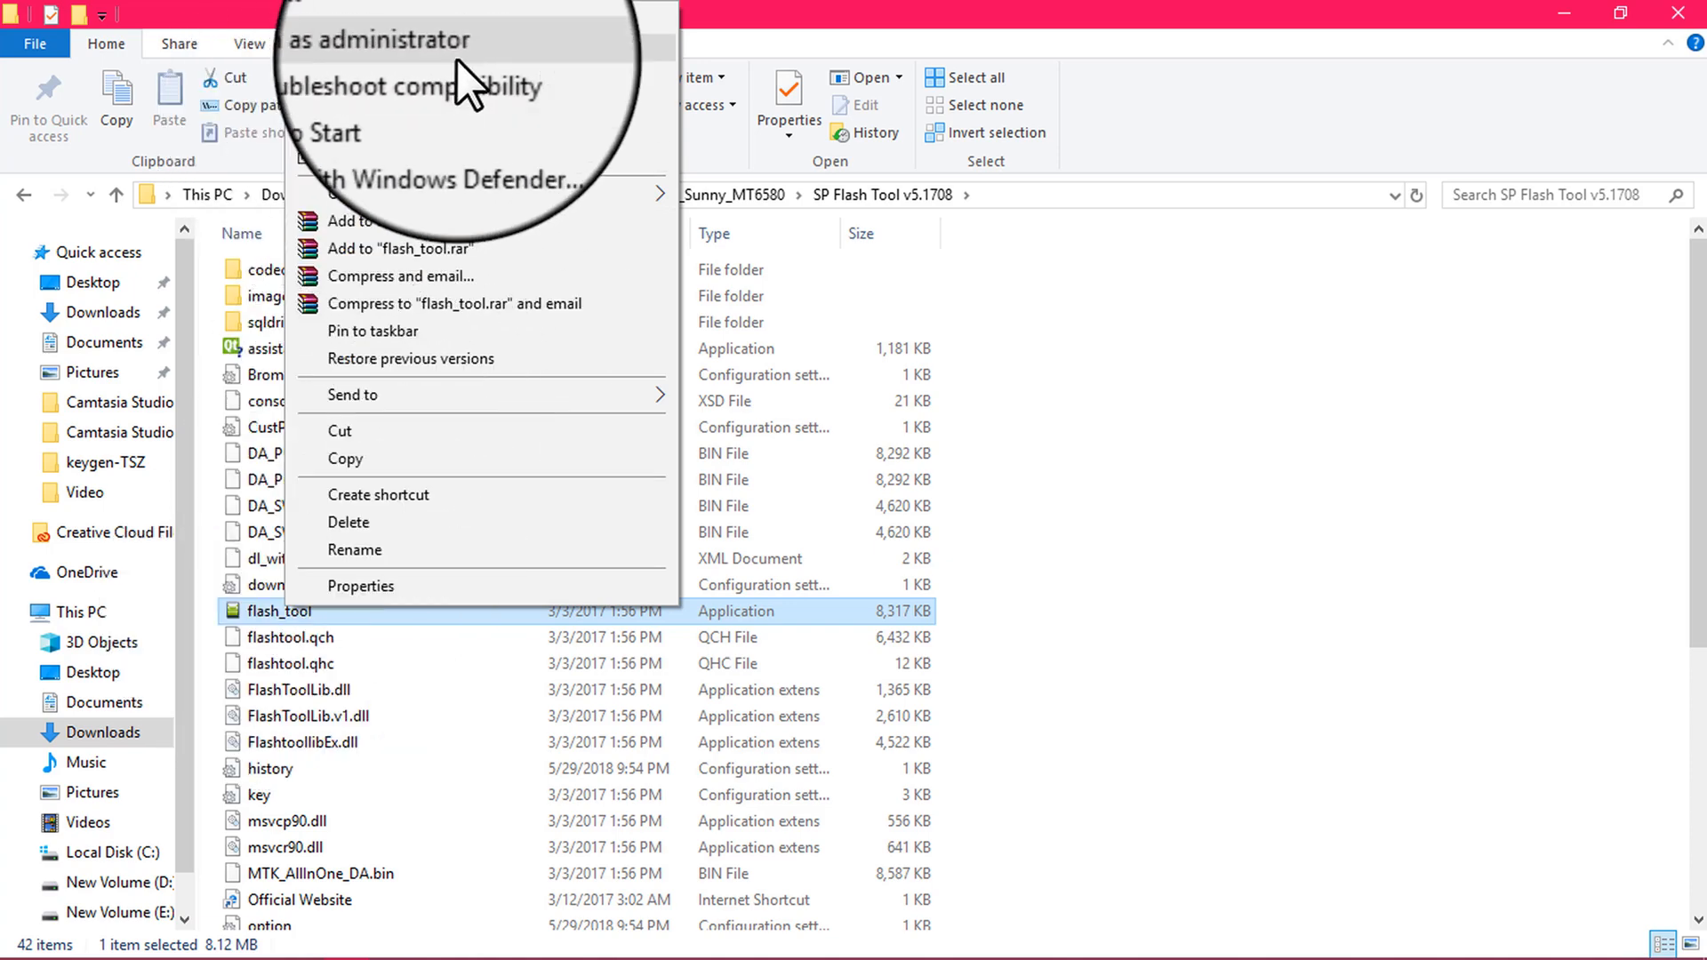
pyautogui.click(369, 45)
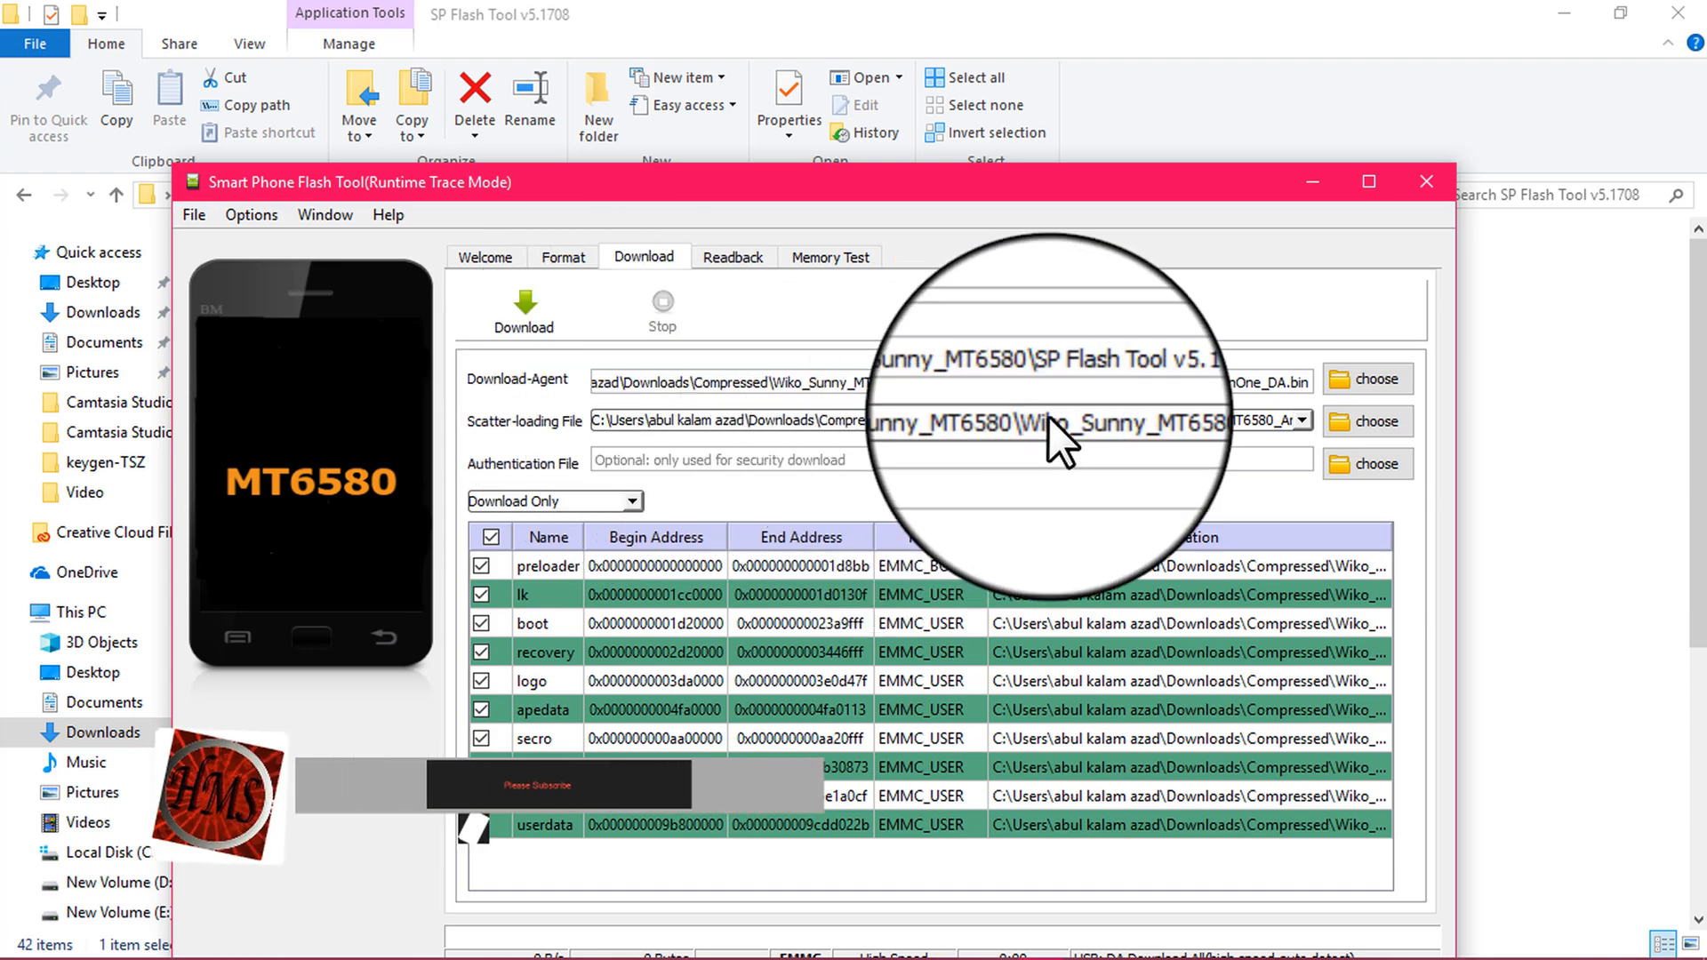
# Load MT6580_Android_scatter from the Firmware folder of the extracted Wiko_Sunny_MT6580 package in Downloads\Compressed as the scatter-loading file.
pyautogui.click(1387, 423)
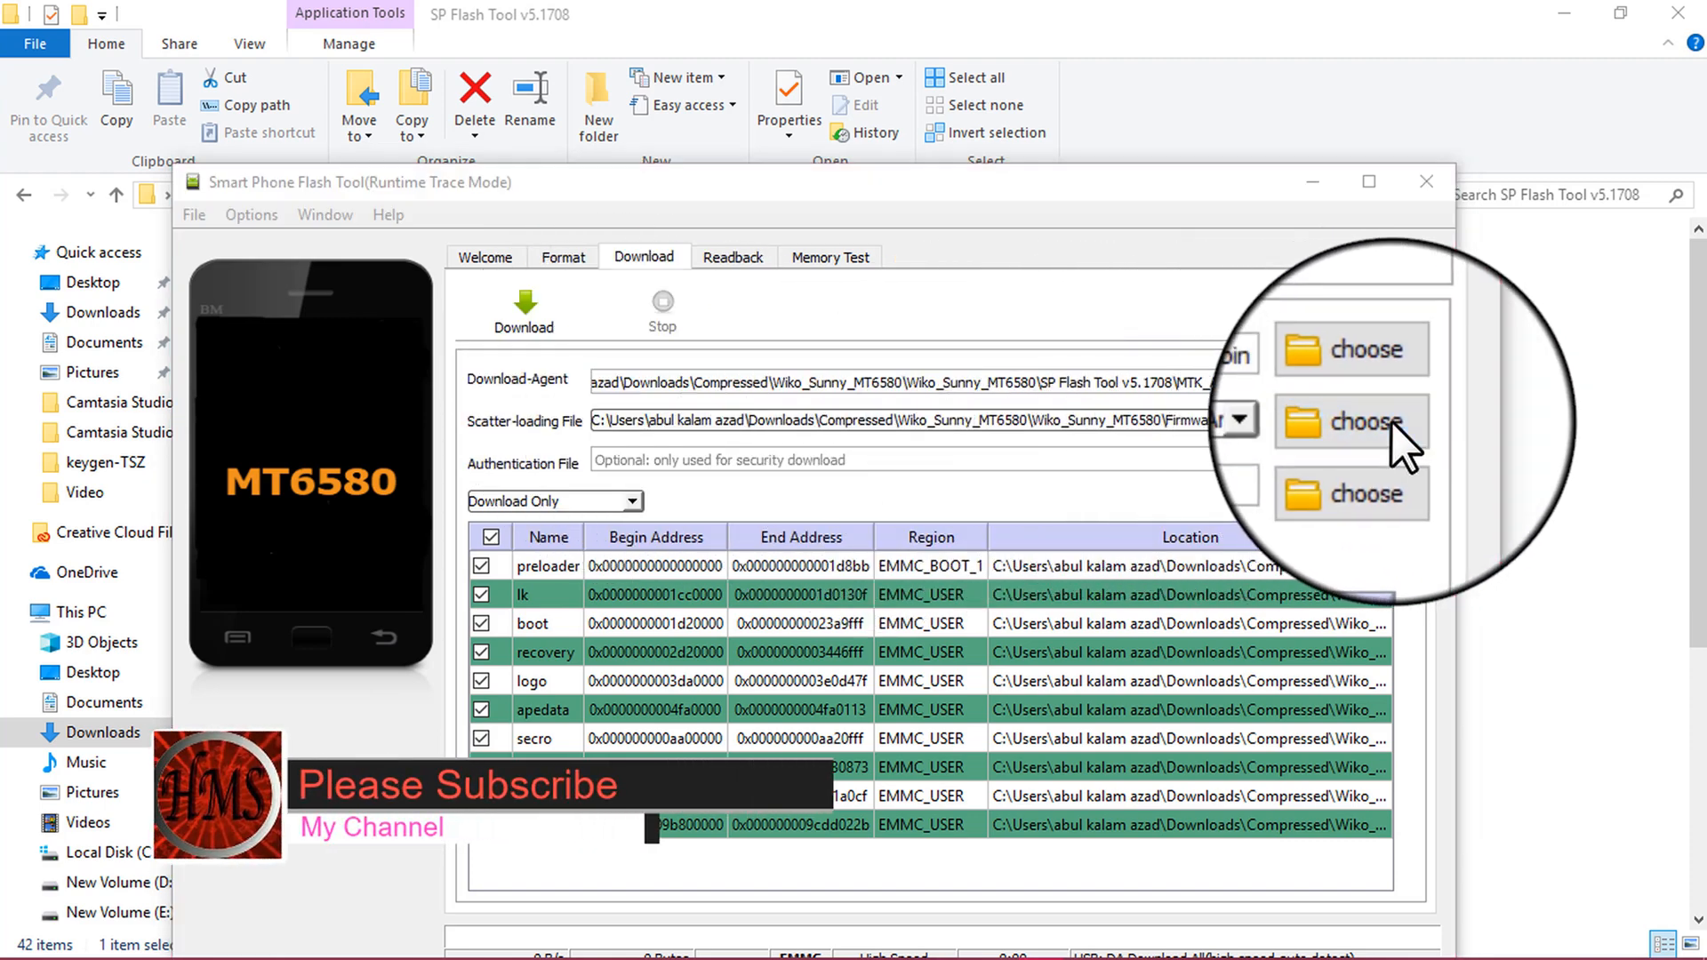
pyautogui.click(298, 260)
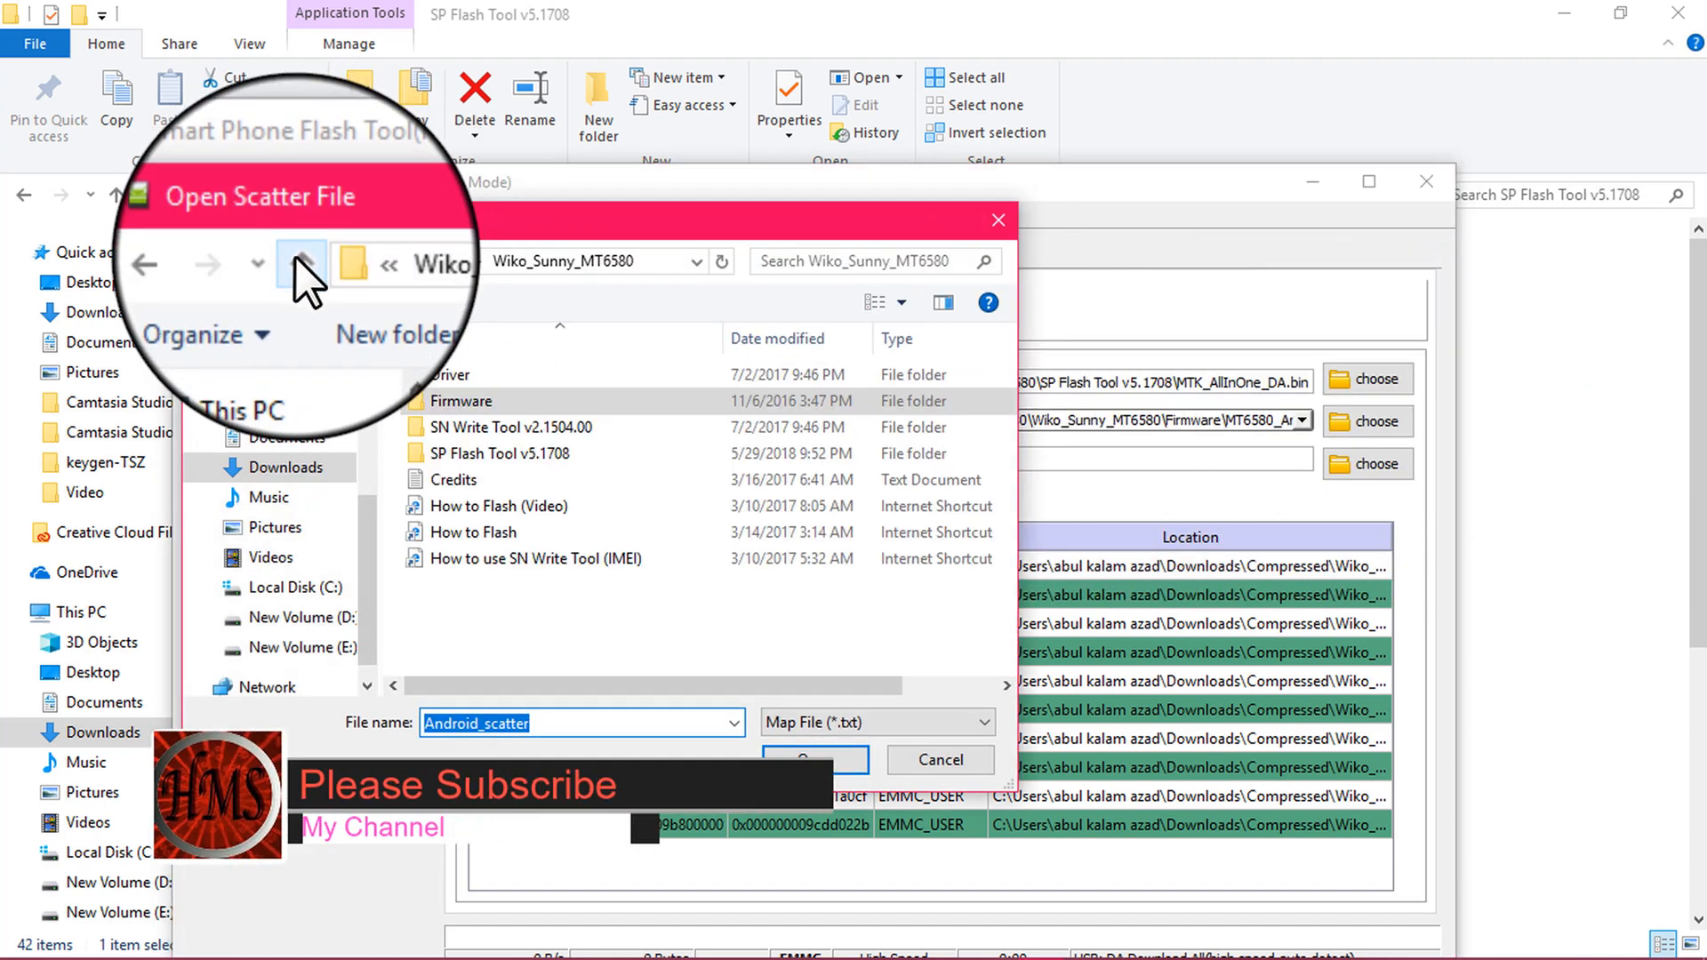
pyautogui.click(298, 260)
pyautogui.click(298, 259)
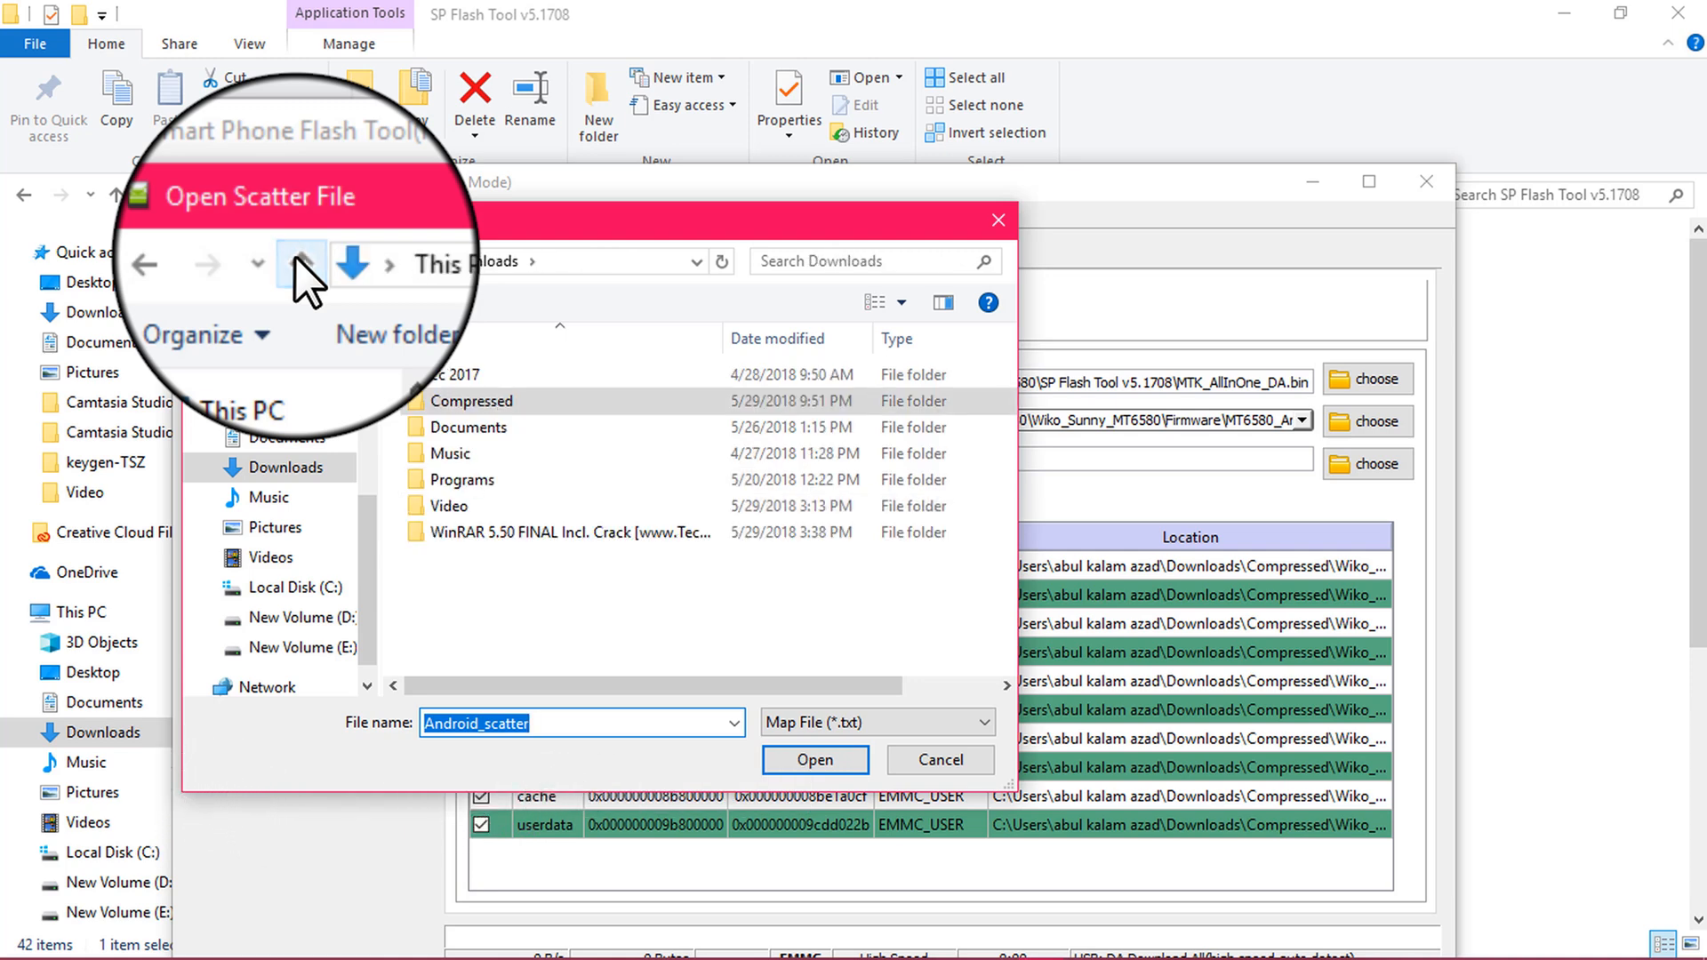
pyautogui.click(298, 258)
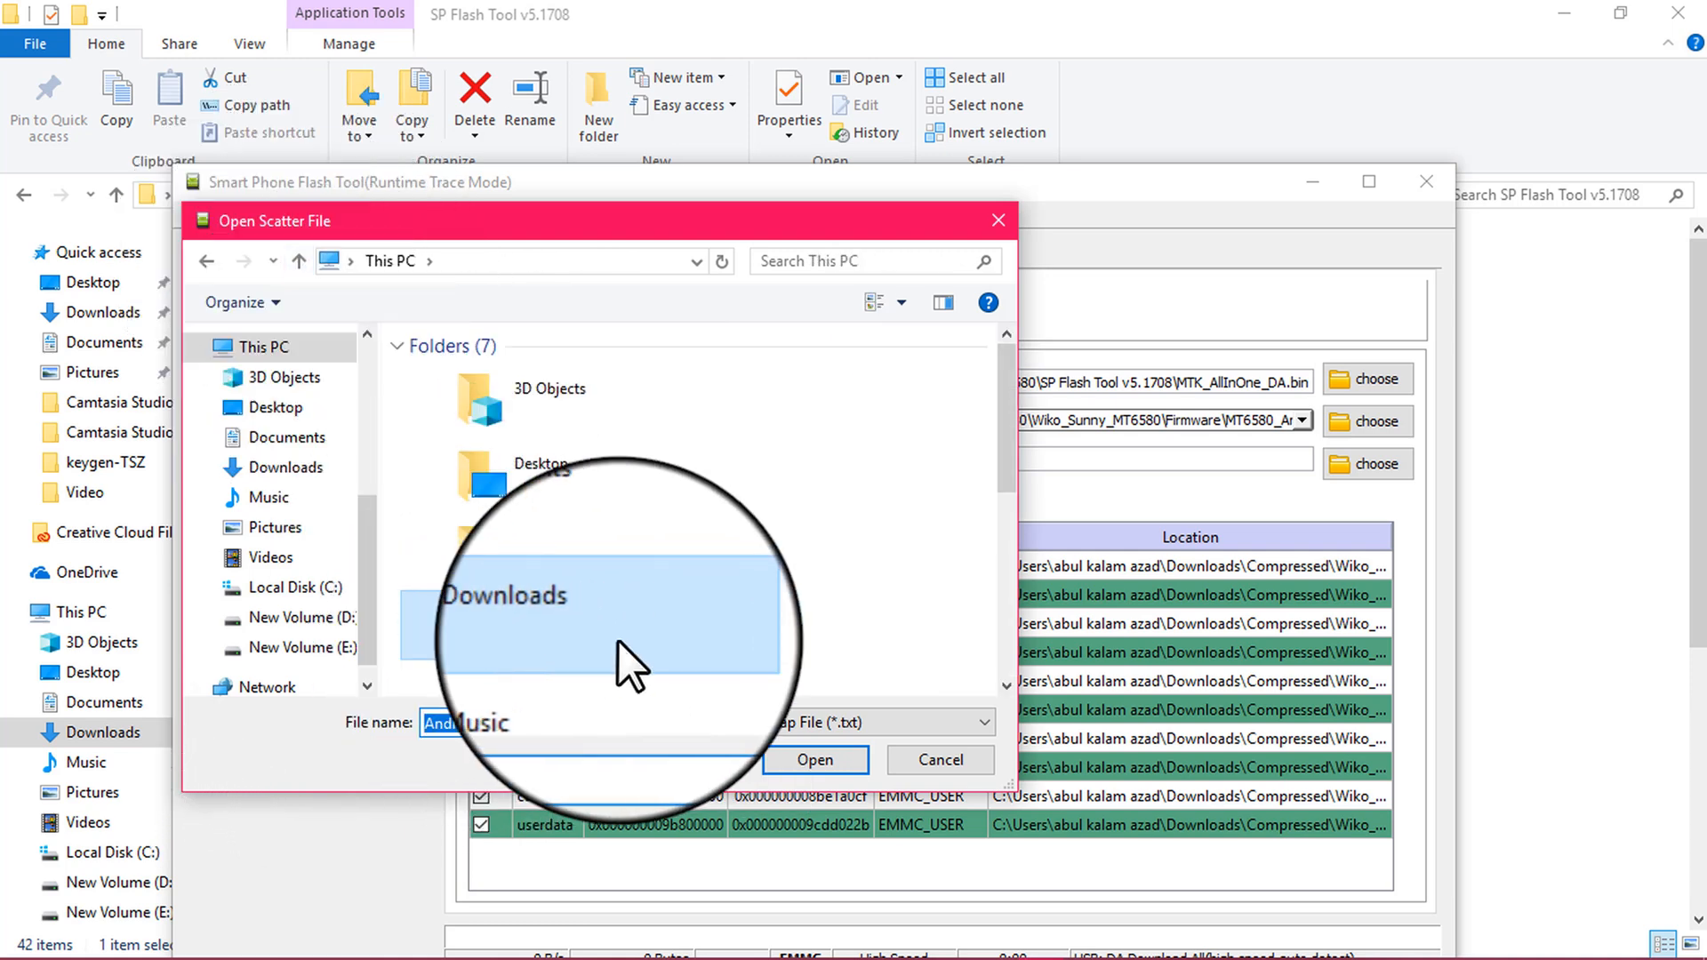
pyautogui.doubleClick(552, 620)
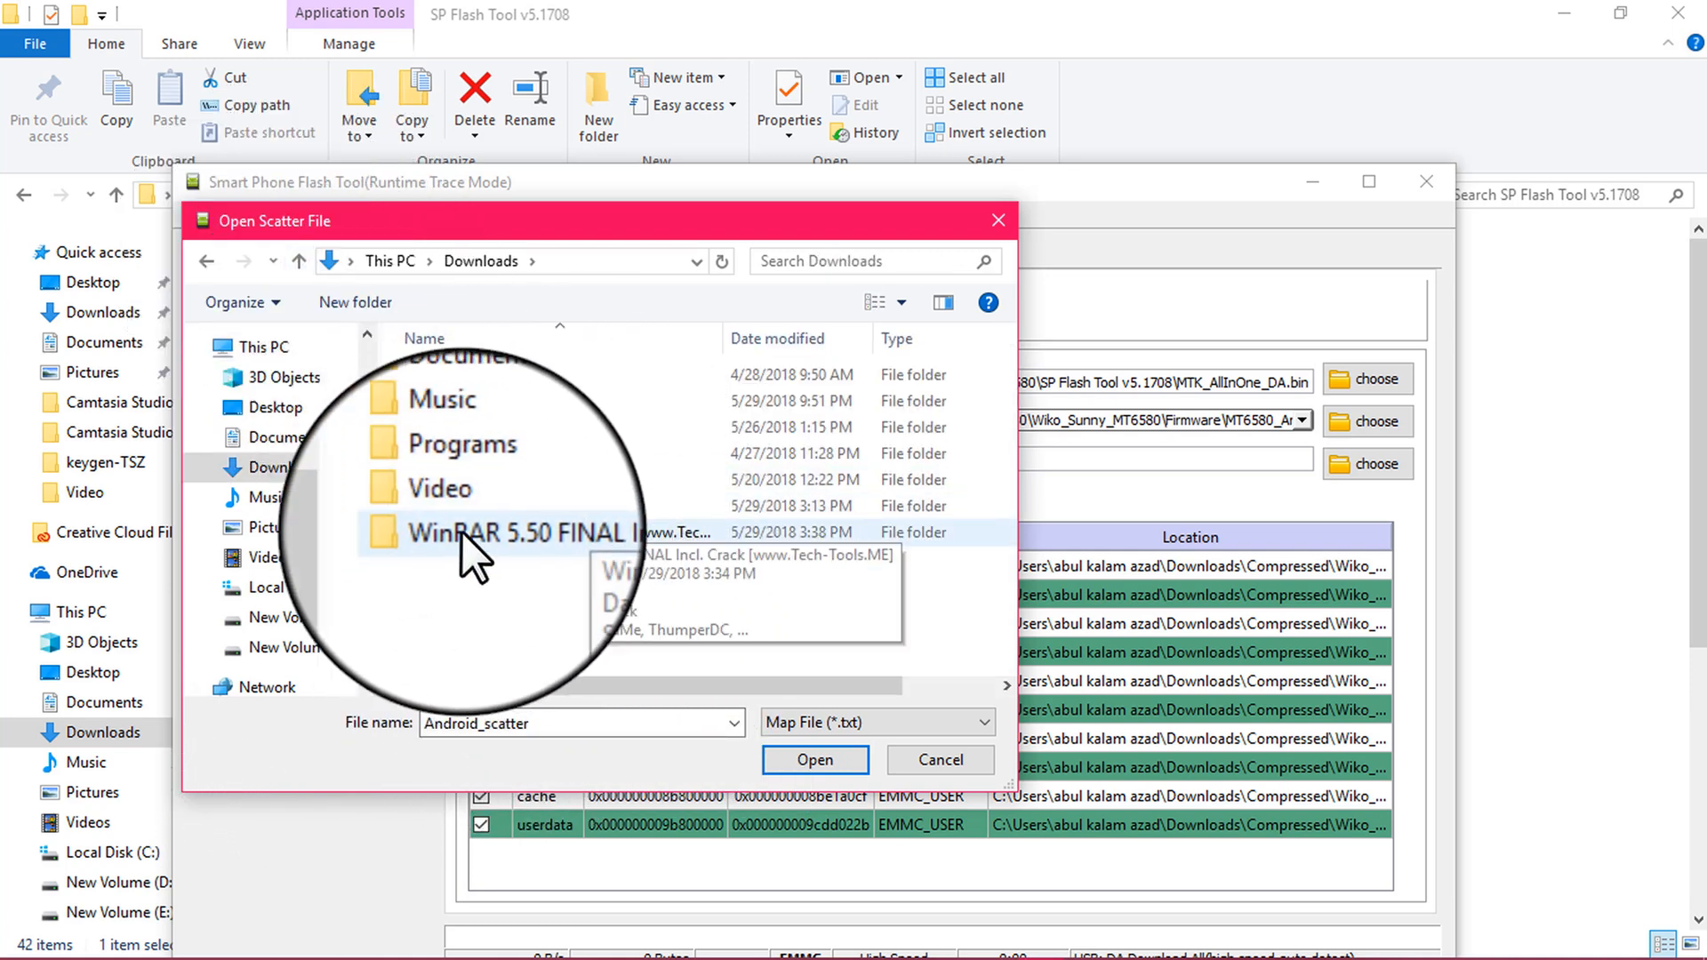
pyautogui.doubleClick(500, 409)
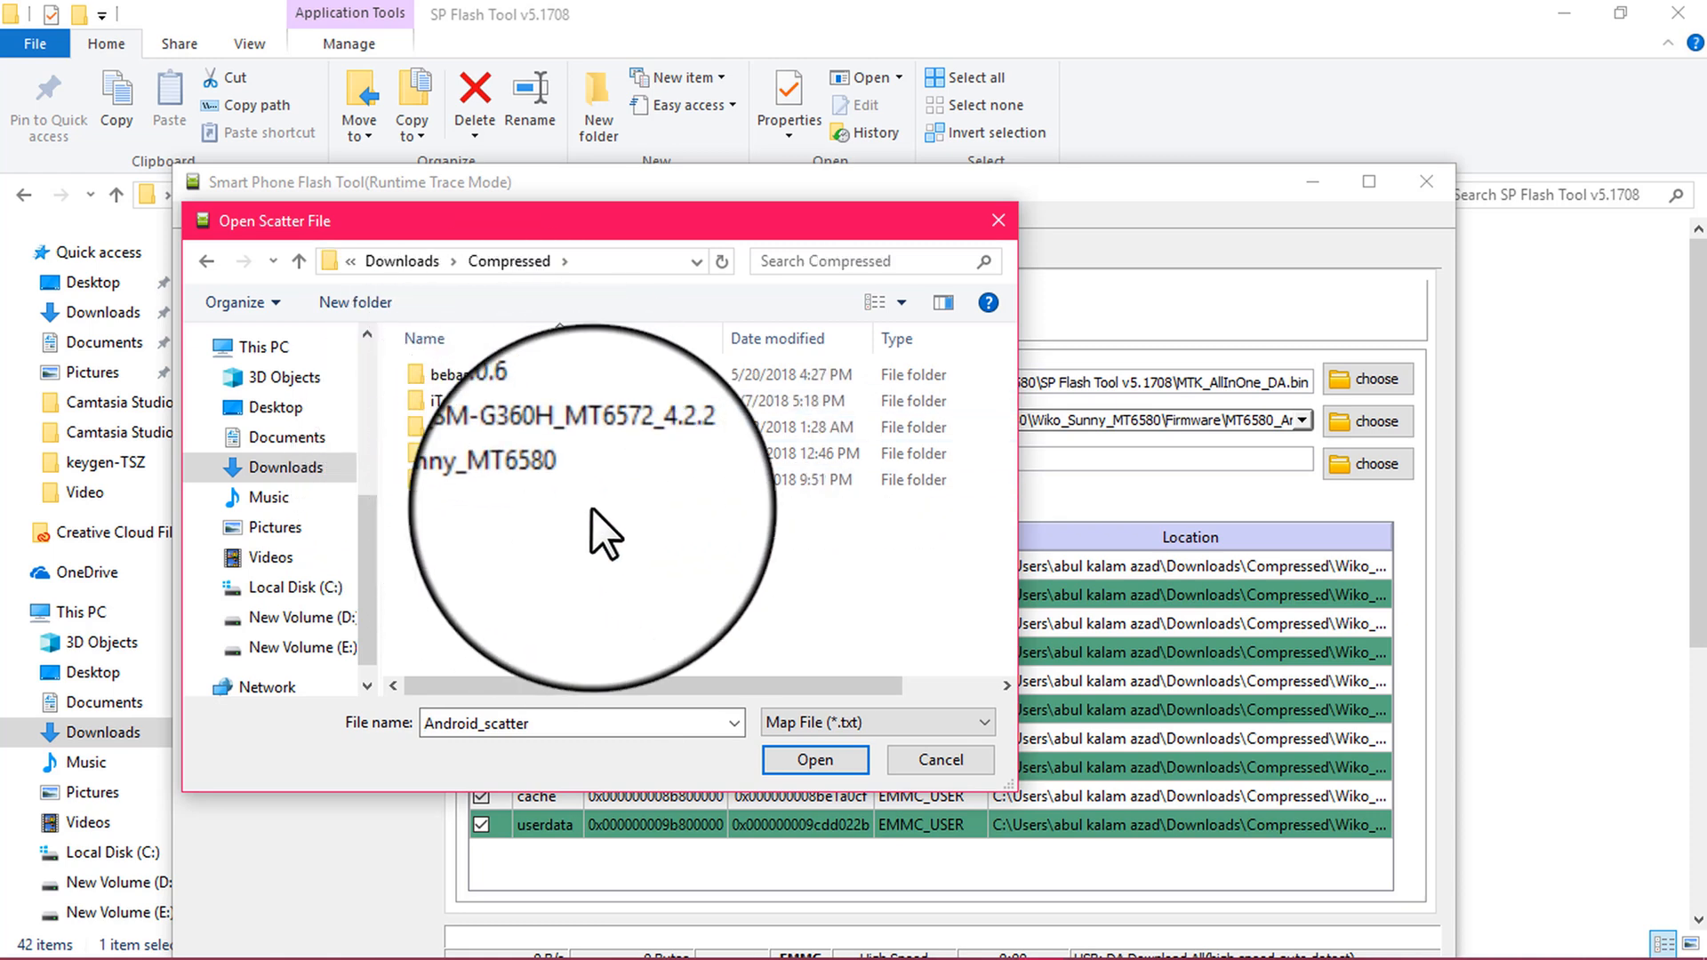
pyautogui.doubleClick(481, 480)
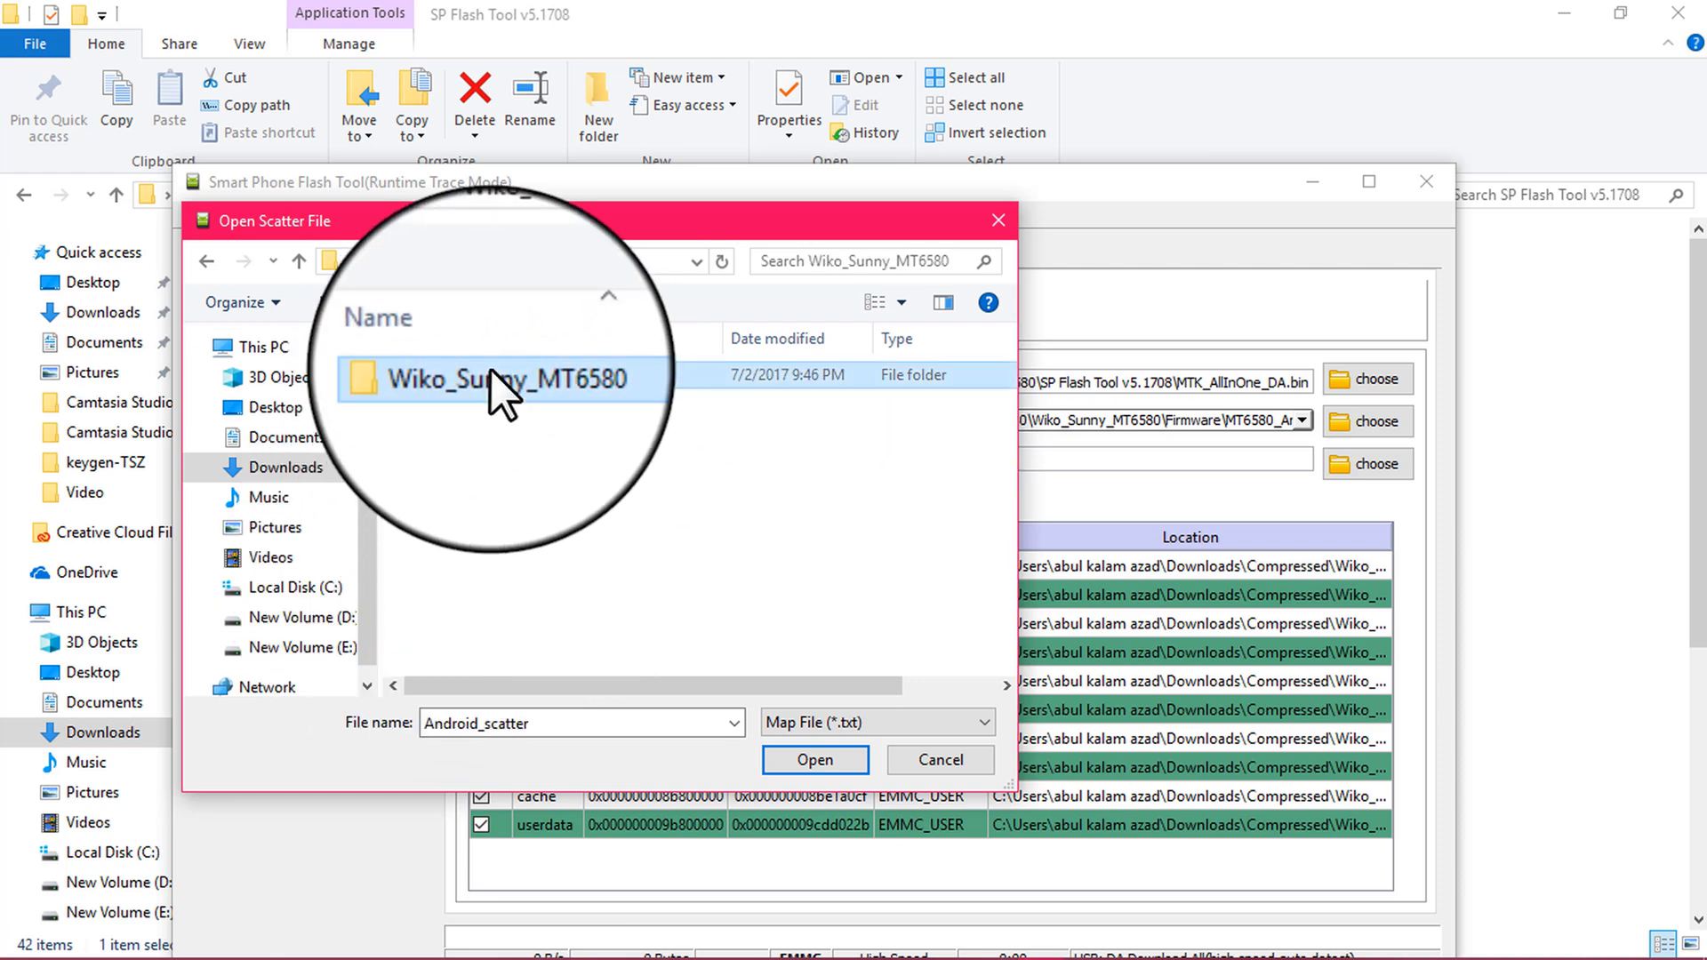
pyautogui.doubleClick(500, 375)
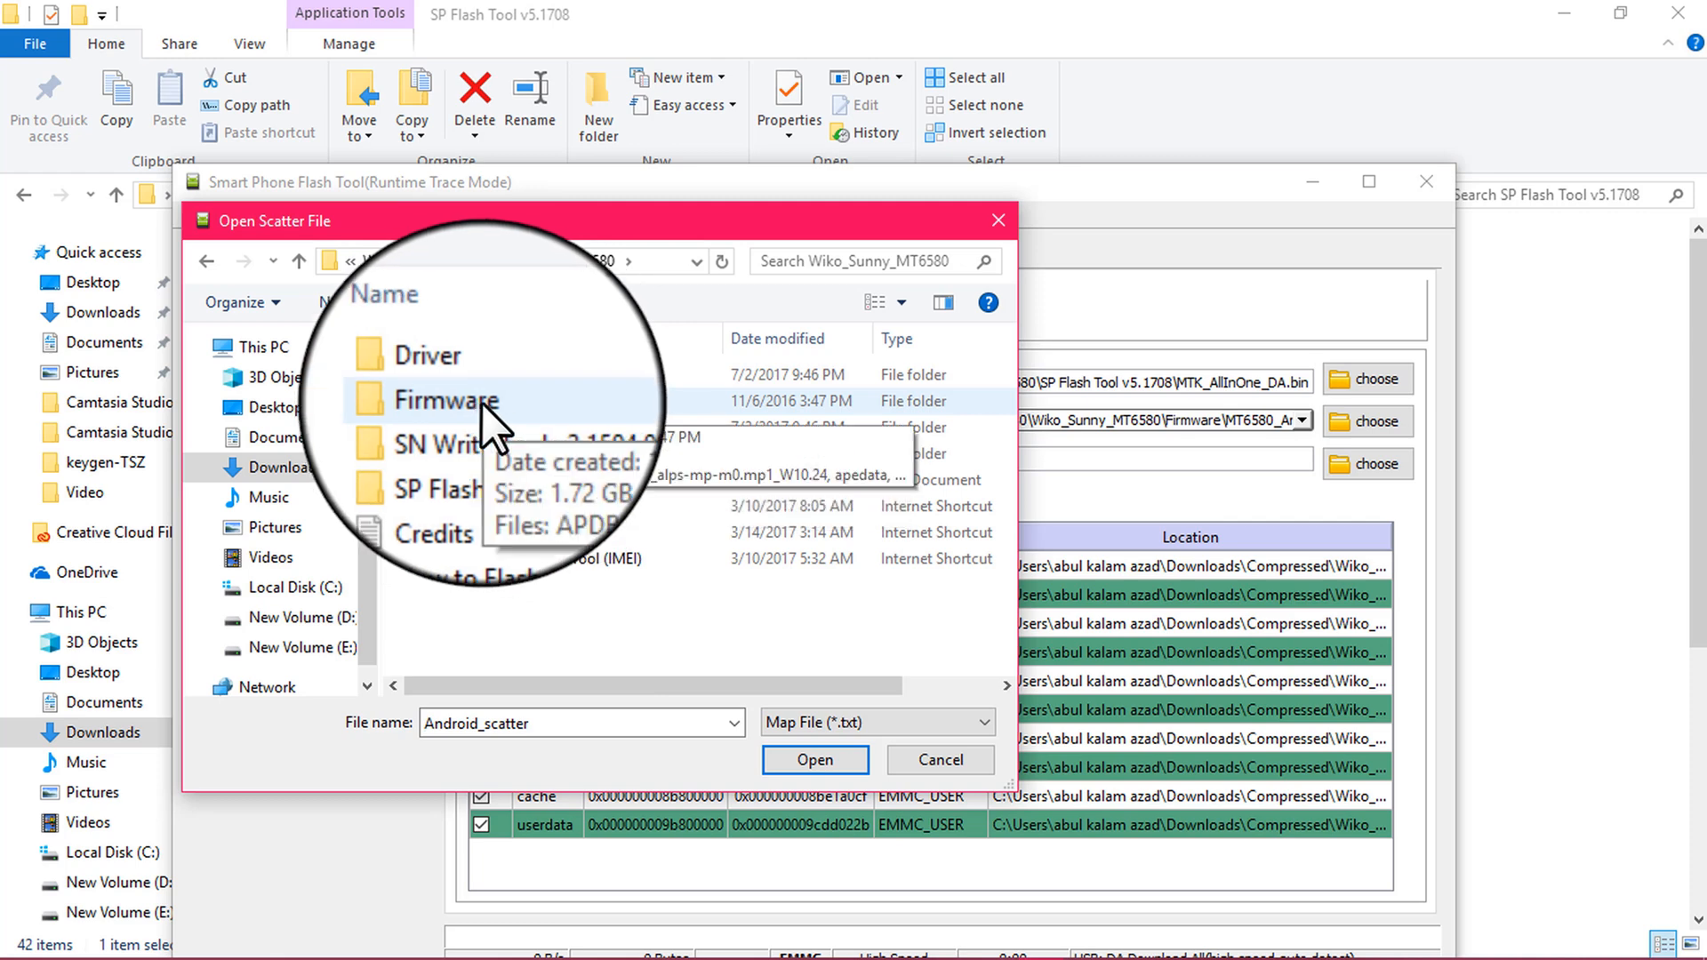
pyautogui.doubleClick(480, 402)
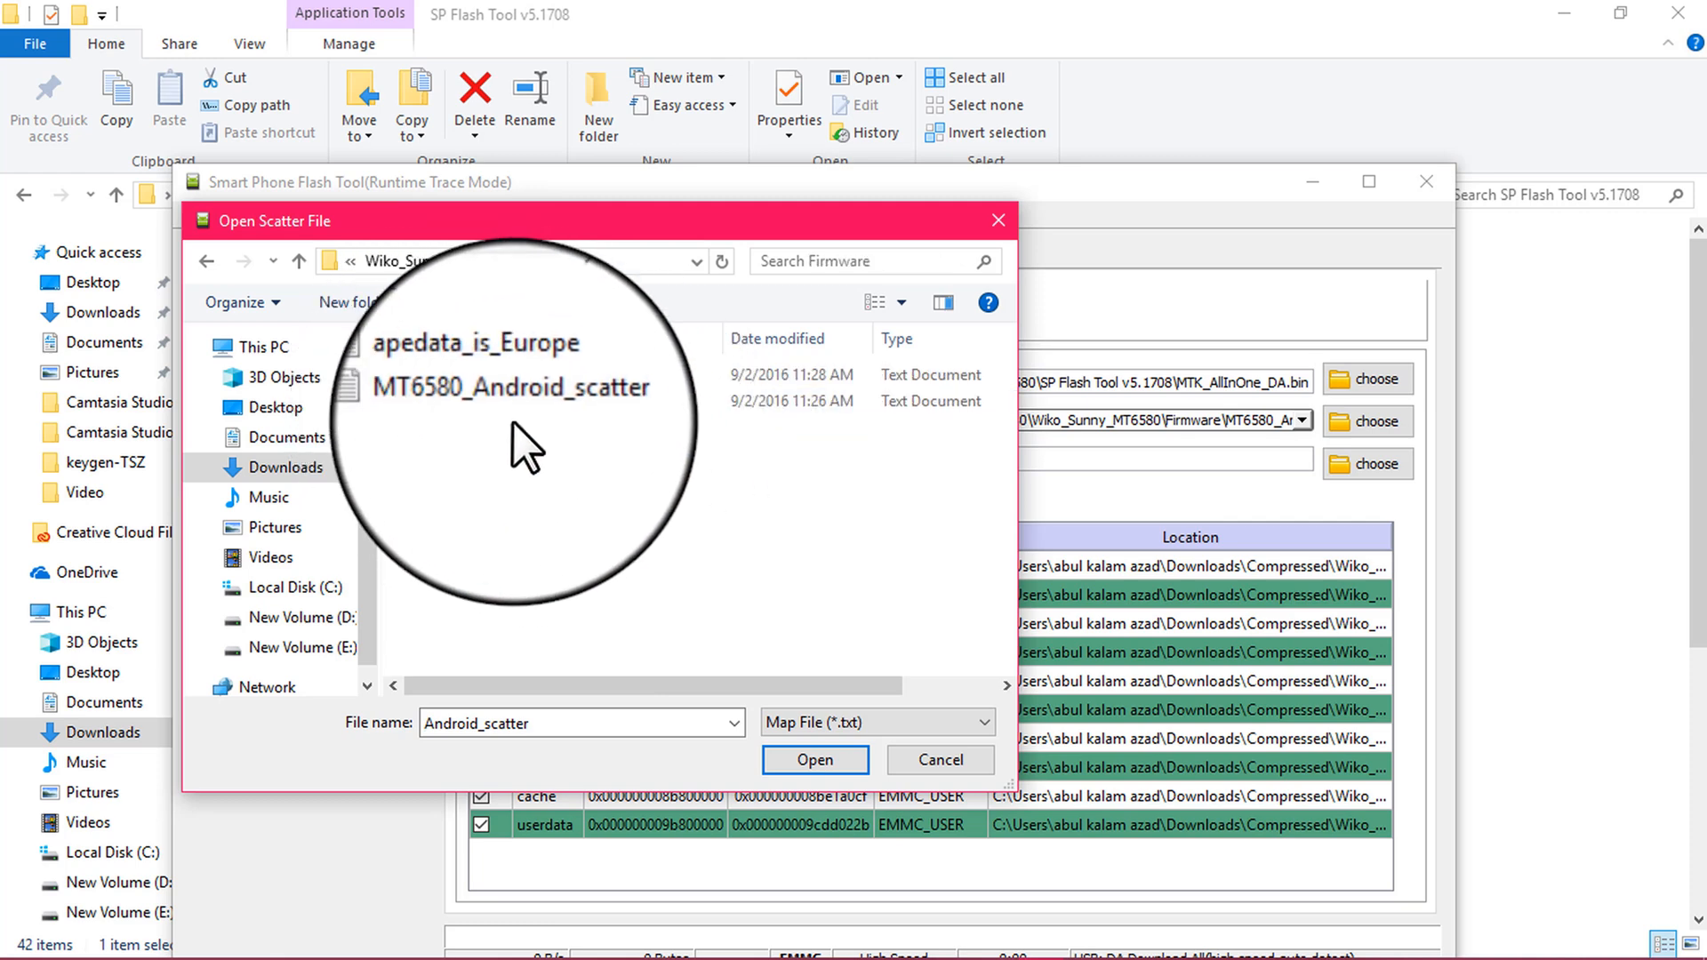
pyautogui.click(507, 409)
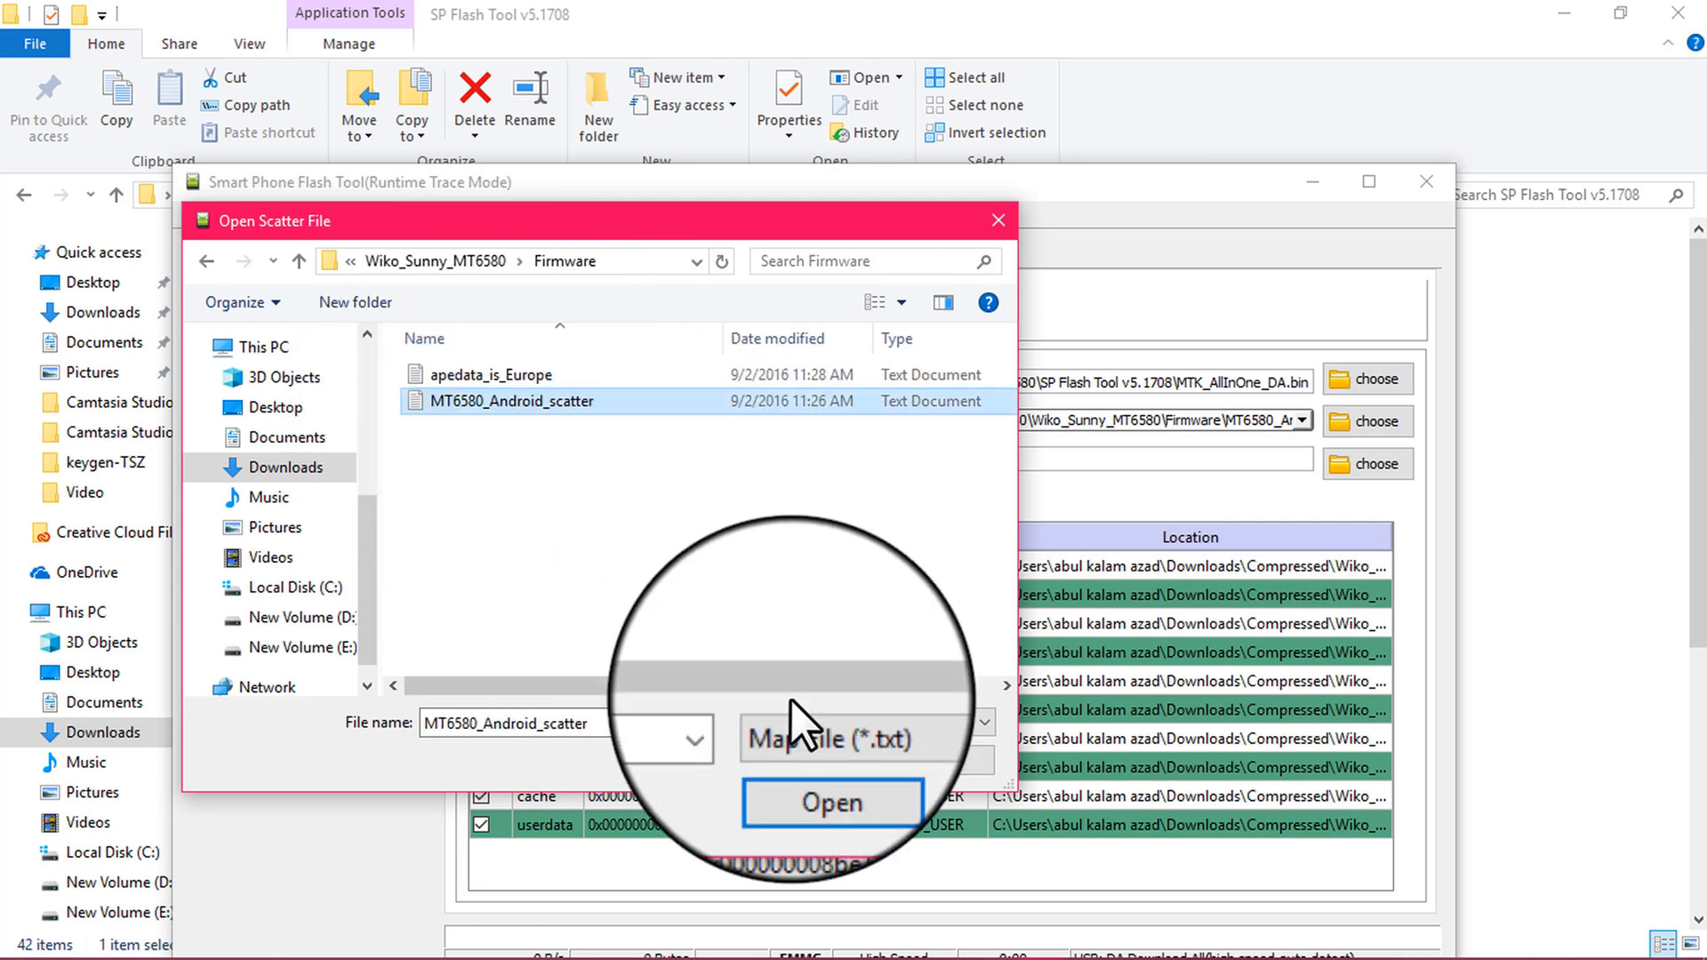
pyautogui.click(815, 758)
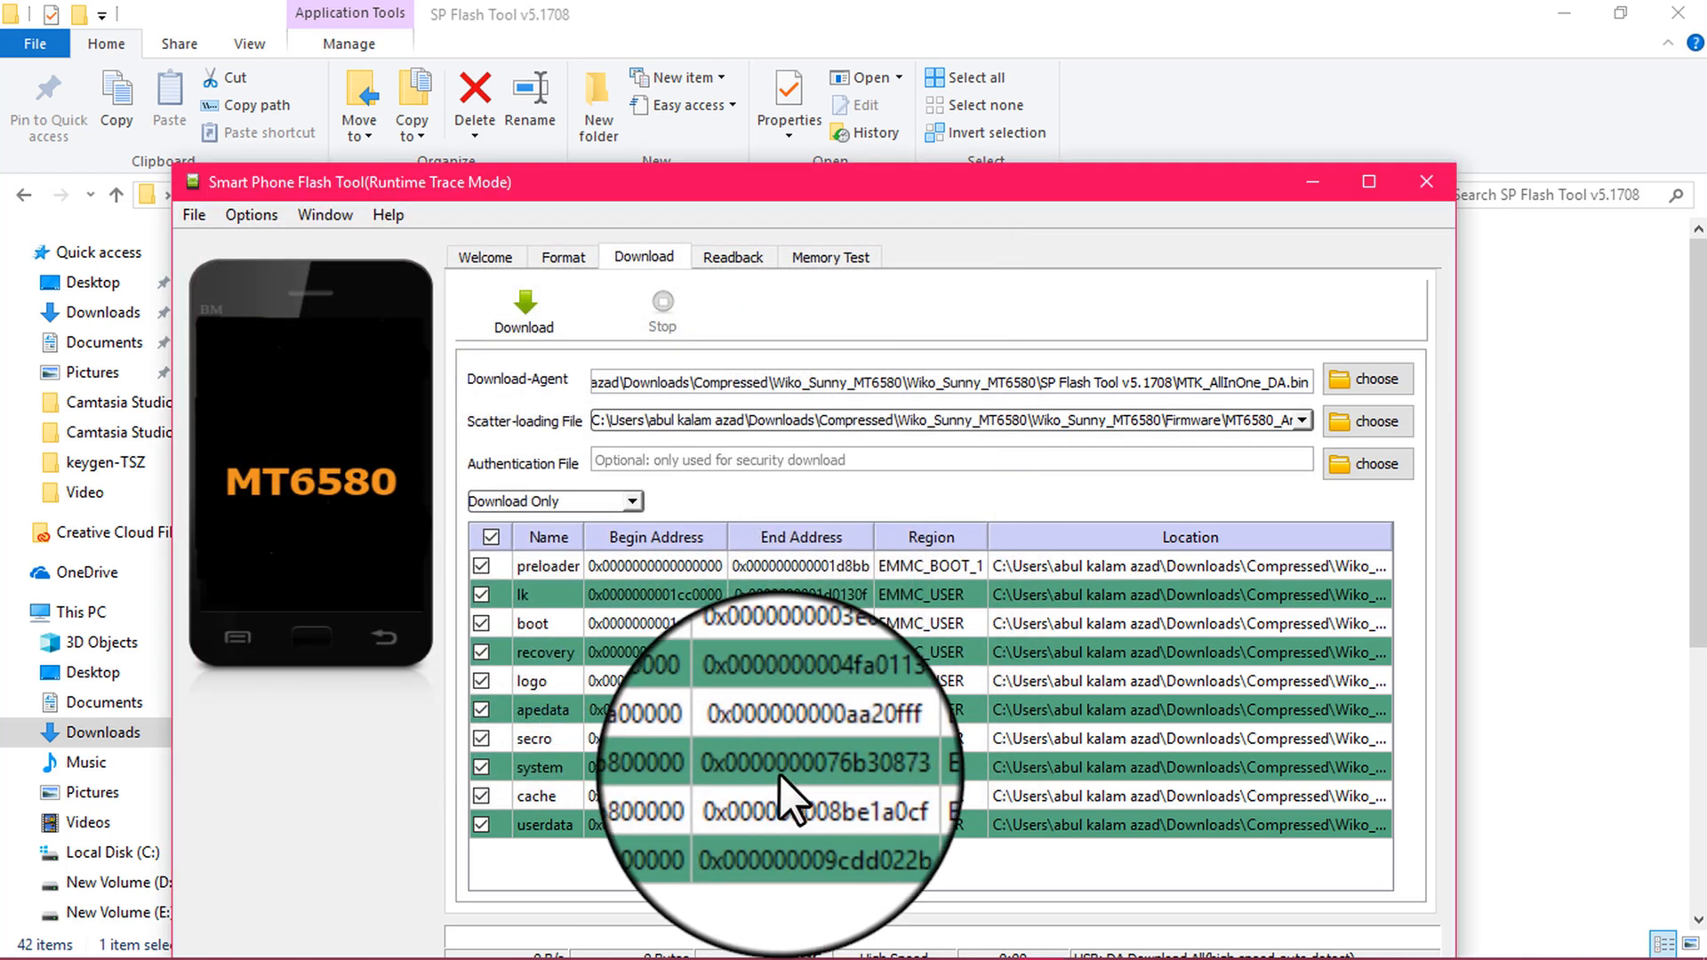
# Set the flashing mode to Format All + Download and start the download to the phone.
pyautogui.click(628, 502)
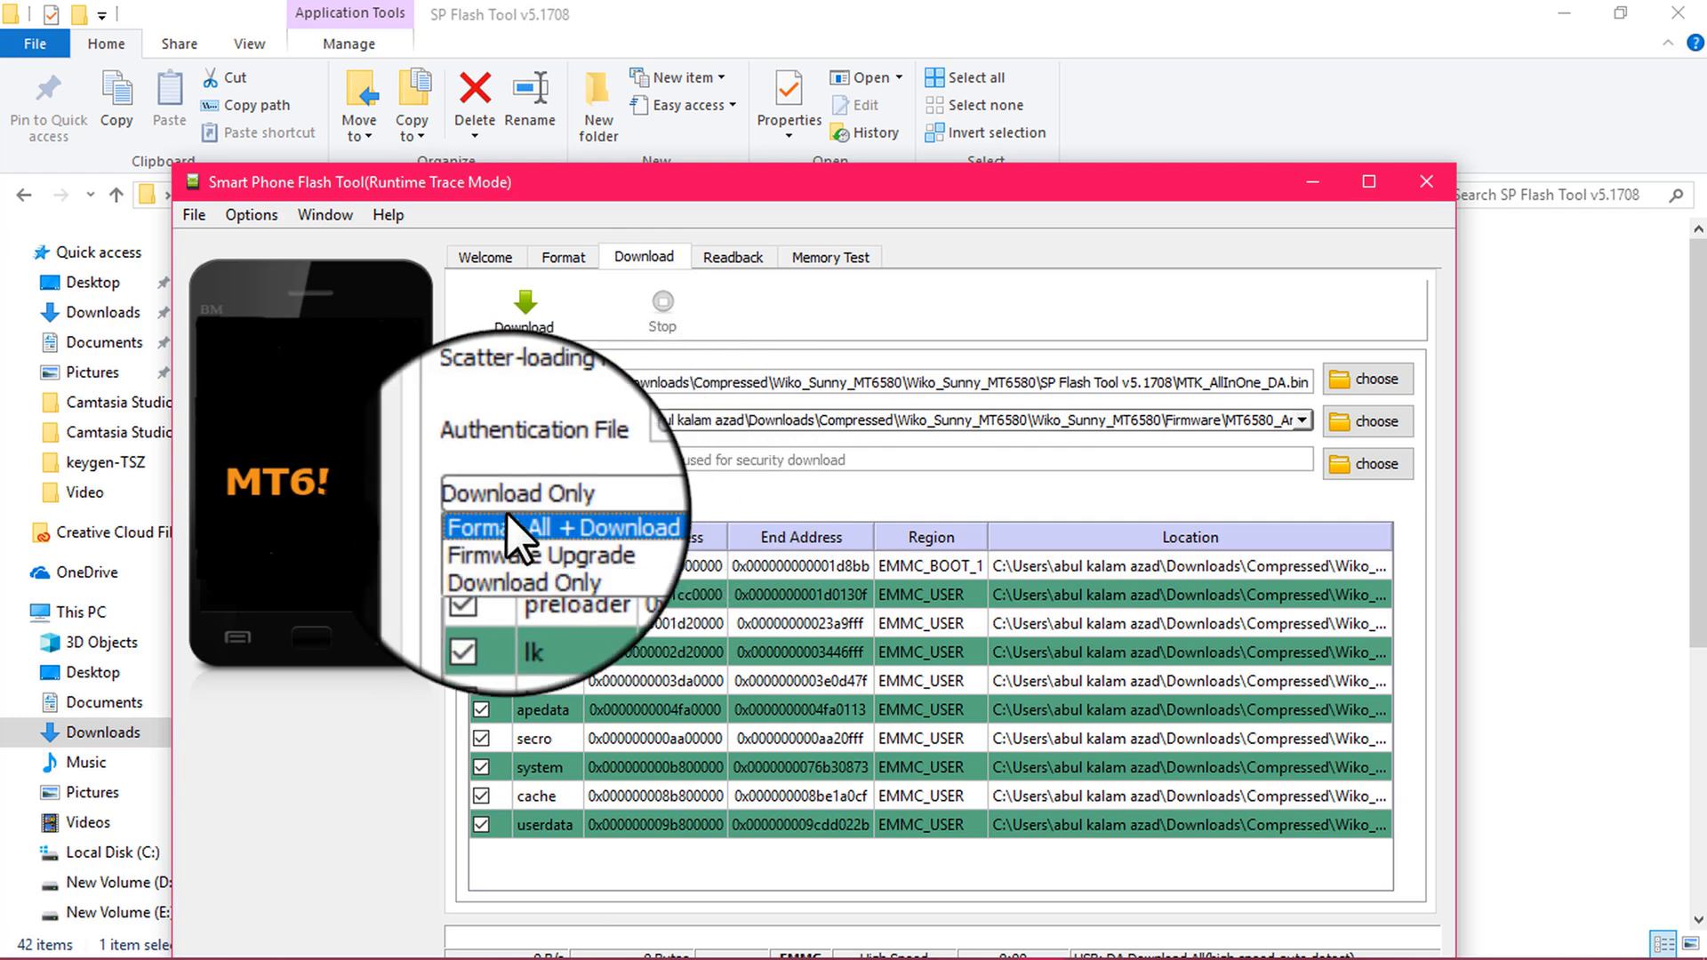
pyautogui.click(546, 519)
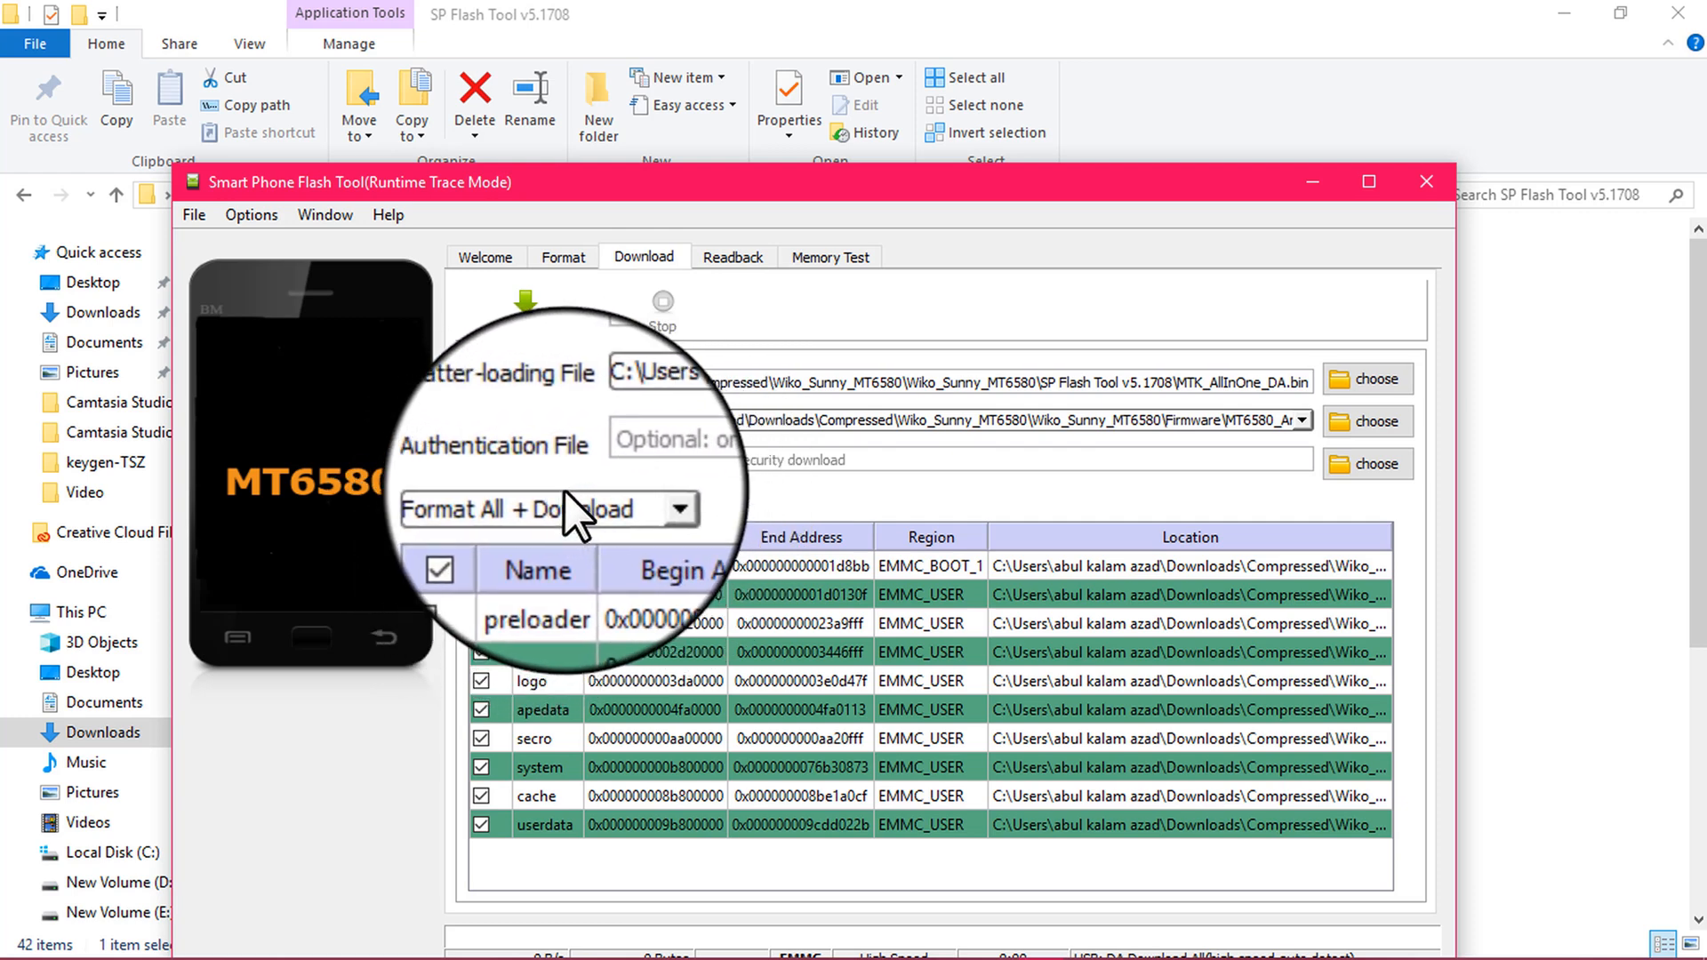
pyautogui.click(529, 314)
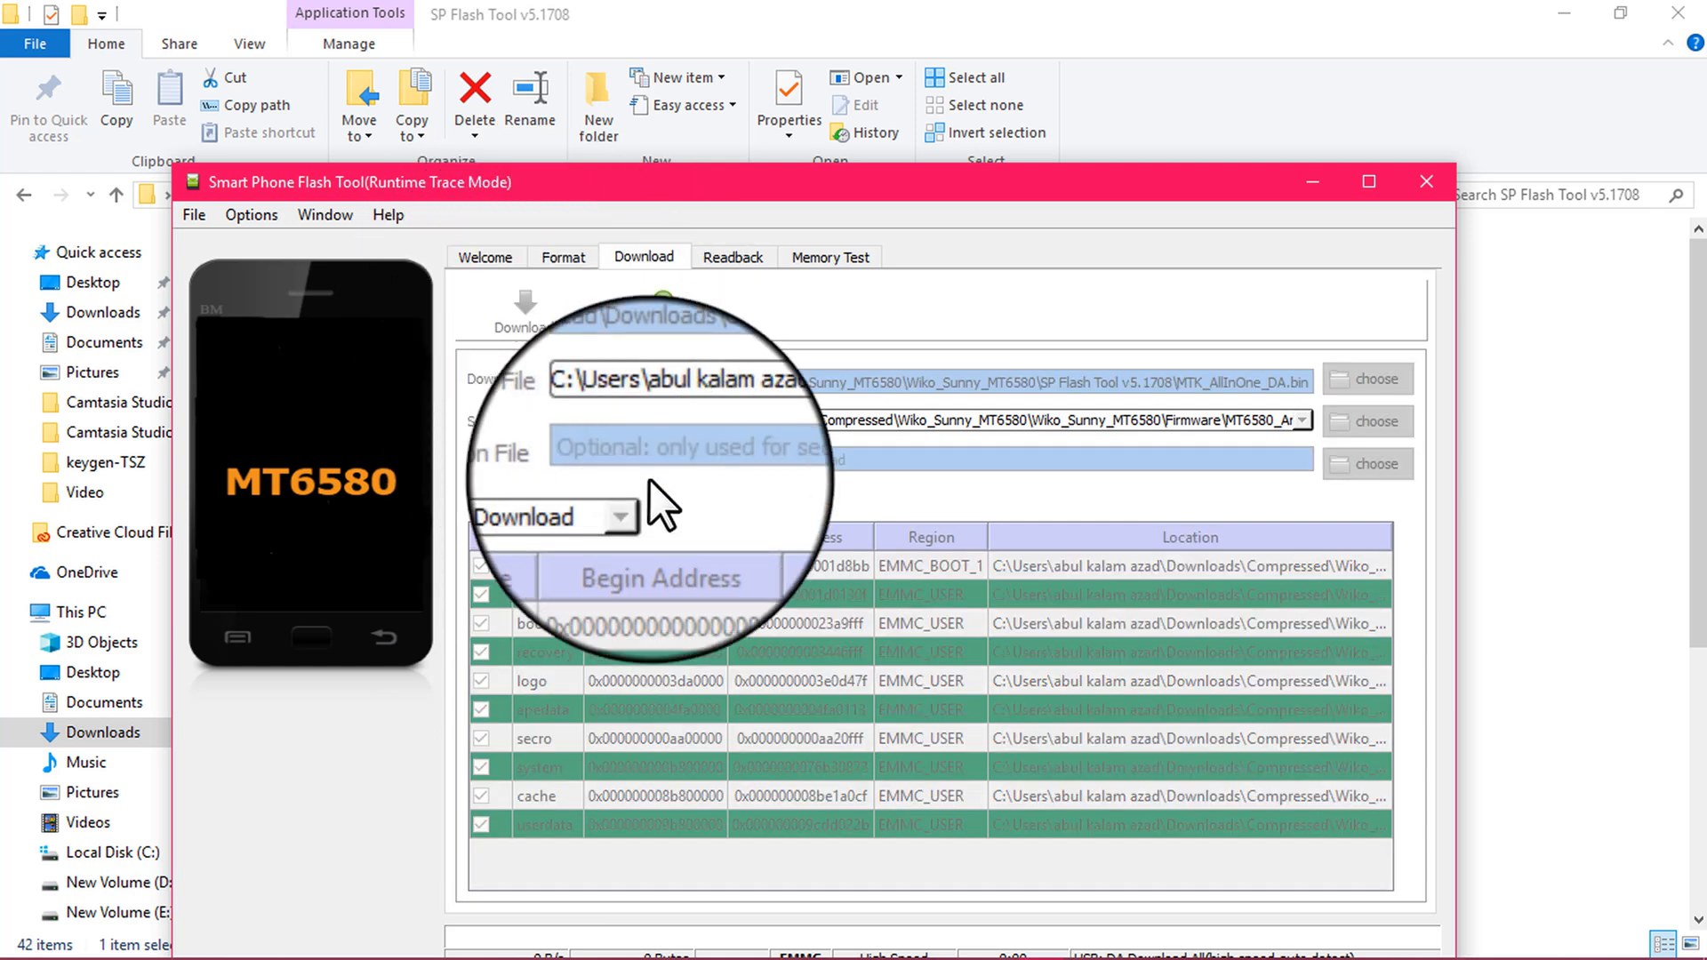